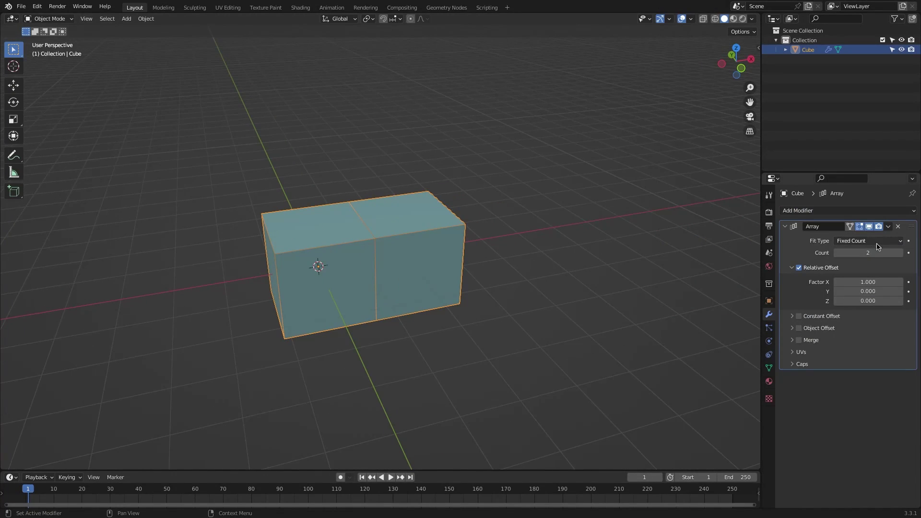
Set the cube's array count to 10 and add a second Array modifier
text(10)
key(Return)
click(839, 212)
click(731, 236)
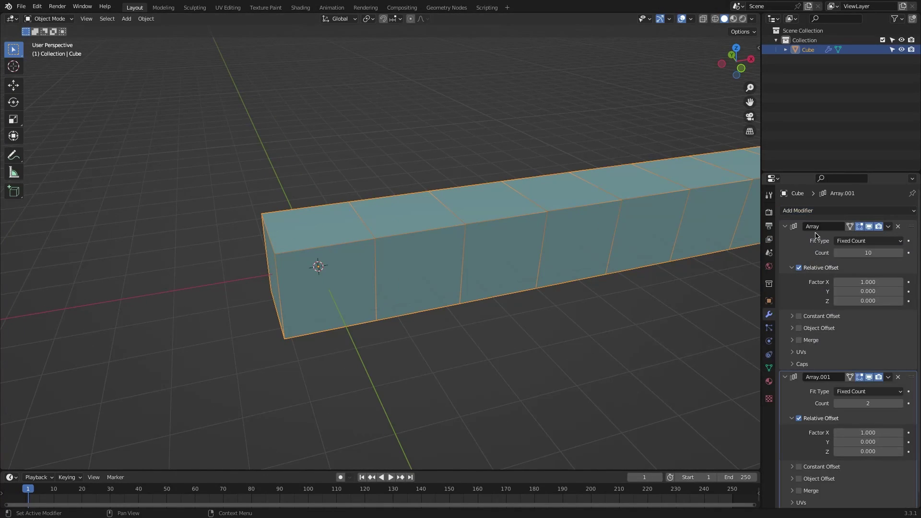
Set the second array's relative offset to 0 on X and 1 on Z with a count of 5, and collapse both modifiers
scroll(868, 419, down, 1)
click(868, 438)
text(1)
key(Return)
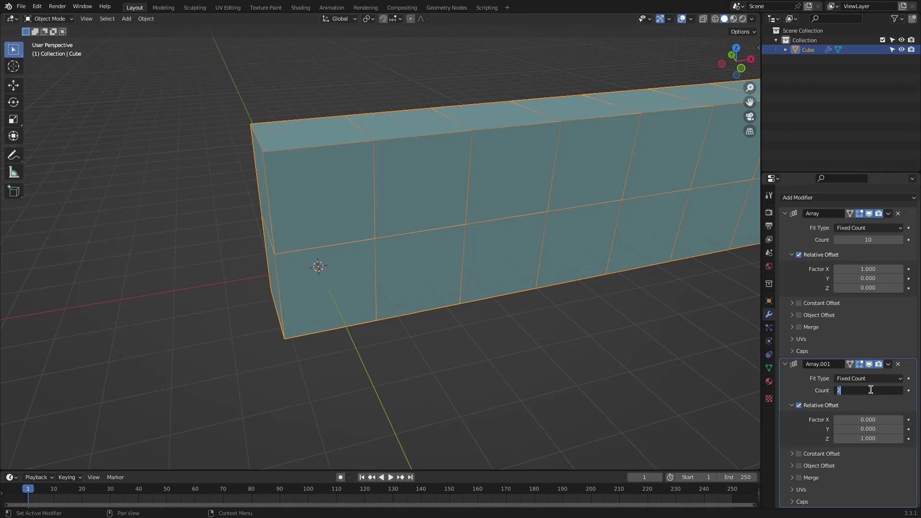
text(5)
key(Return)
scroll(575, 216, down, 4)
middle_drag(570, 237, 578, 212)
scroll(580, 211, up, 1)
click(712, 206)
click(785, 214)
click(786, 241)
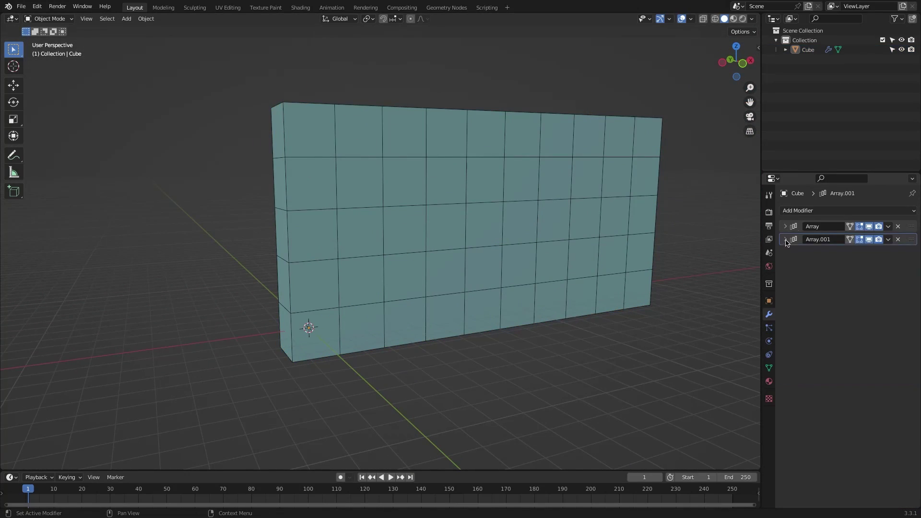
Add a Bevel modifier to the arrayed cubes, widen its amount and raise its segments to round the blocks
click(811, 211)
click(737, 248)
scroll(509, 192, up, 2)
middle_drag(489, 192, 503, 158)
click(325, 201)
scroll(325, 201, up, 3)
scroll(504, 158, down, 2)
drag(873, 289, 899, 289)
middle_drag(701, 269, 633, 274)
click(900, 301)
drag(879, 289, 889, 289)
scroll(365, 283, down, 5)
click(785, 251)
Add a Simple Deform modifier set to Bend around Z and bend the wall of blocks into a closed ring
click(815, 211)
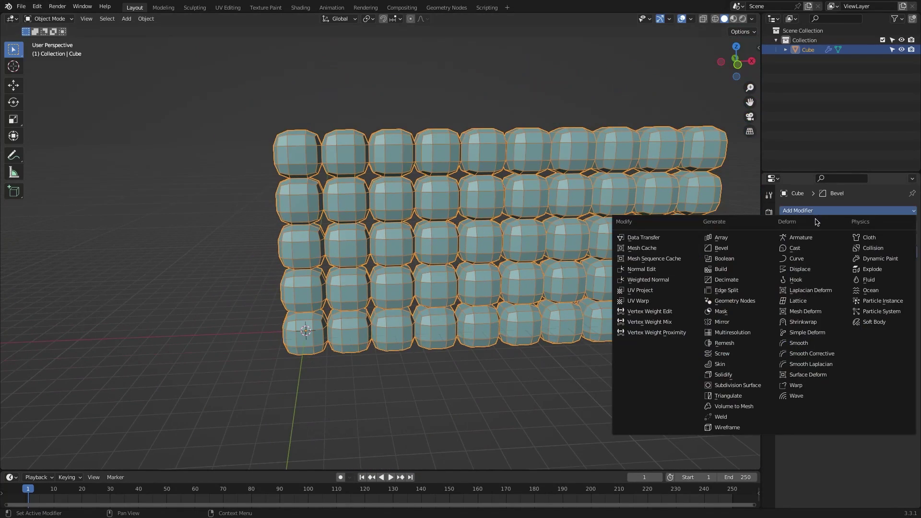
click(807, 332)
click(832, 279)
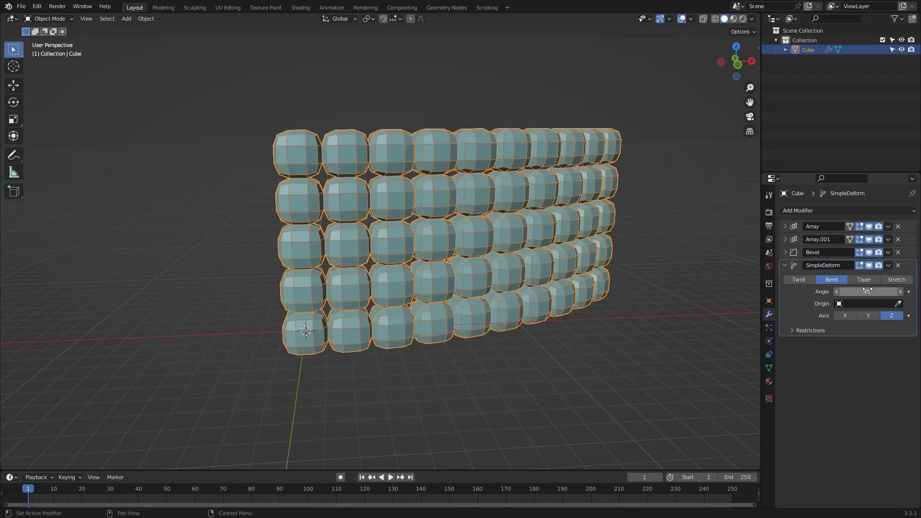
key(Return)
middle_drag(482, 191, 511, 242)
click(785, 265)
Set the first array's count to 31 to widen the ring, and expand the second array's settings
click(785, 227)
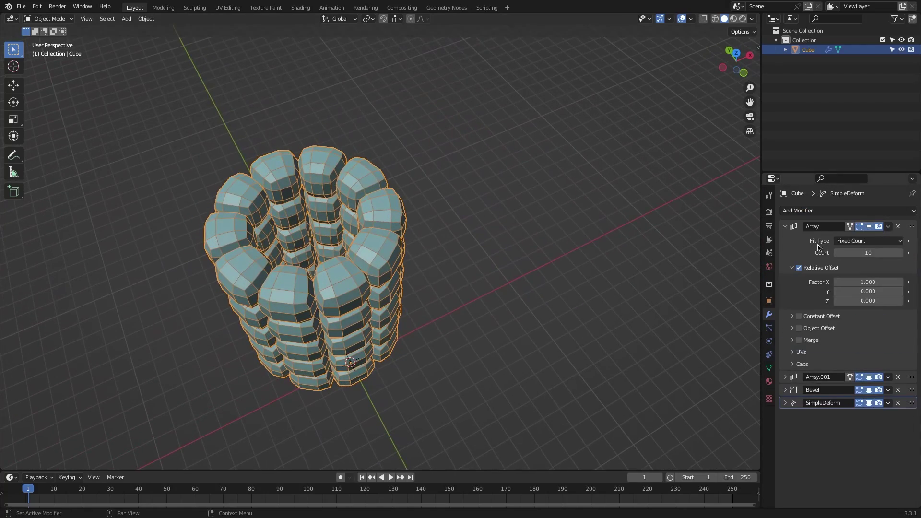
drag(861, 253, 911, 253)
scroll(464, 171, down, 4)
middle_drag(487, 223, 523, 182)
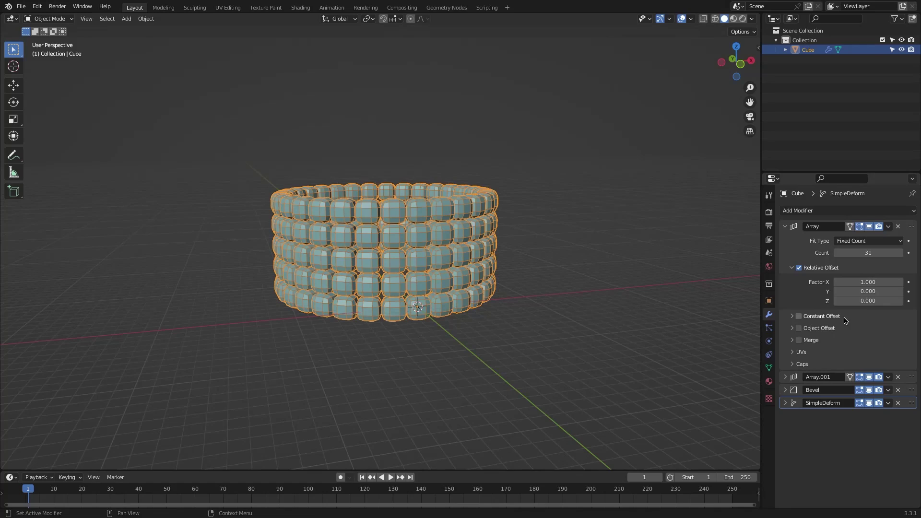
click(785, 377)
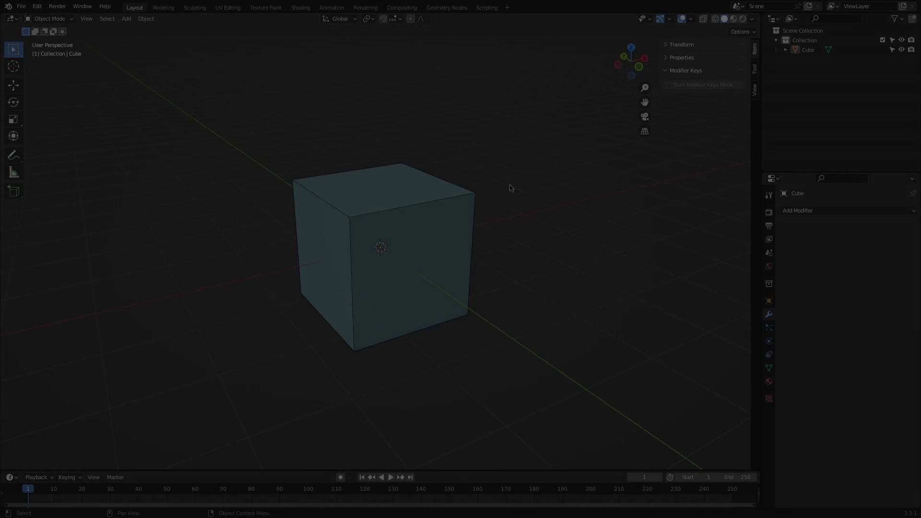
Select the cube, try starting Modifier Keys mode from the sidebar, hide the sidebar and show the modifier shortcut list
click(420, 205)
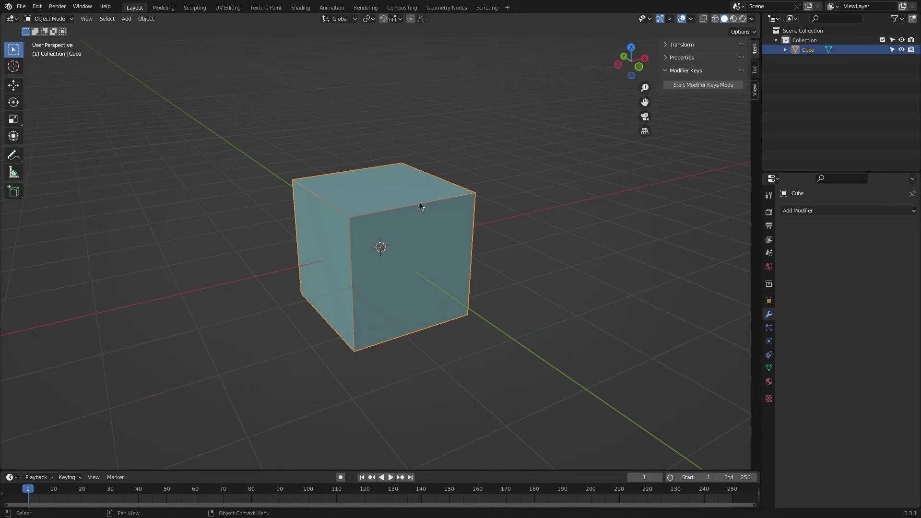
click(698, 85)
key(Escape)
key(n)
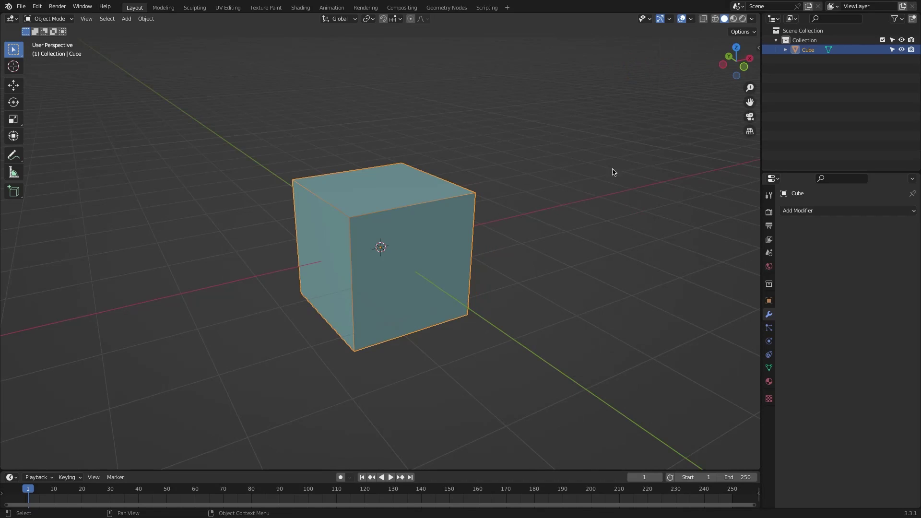
key(f)
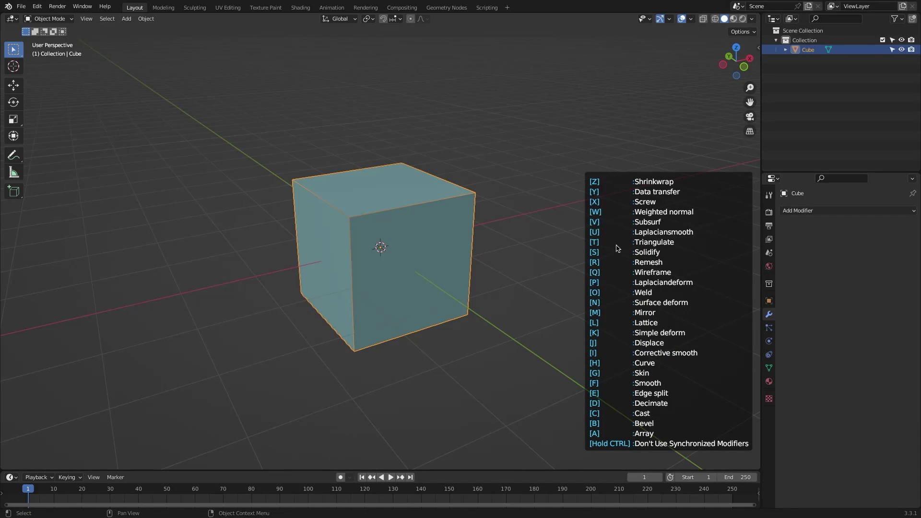
middle_drag(617, 299, 535, 301)
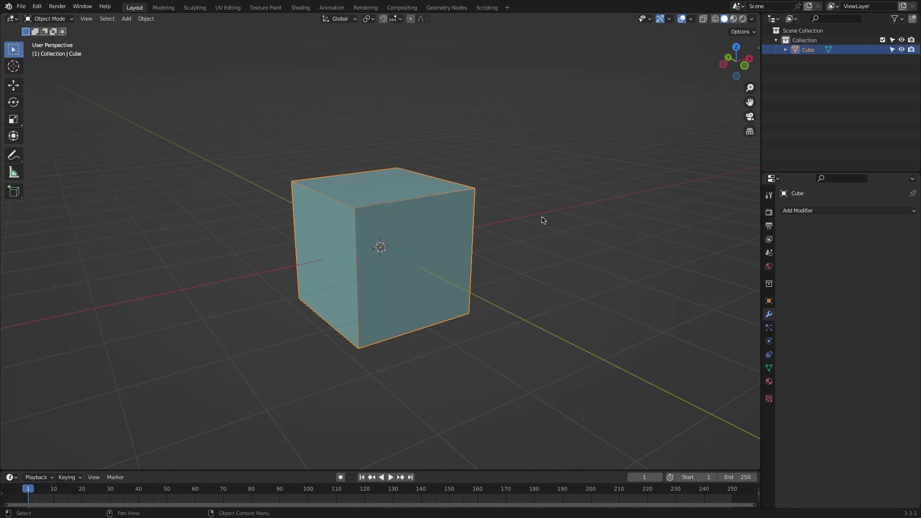
Try a Bevel modifier with a larger amount on the cube and remove it
click(794, 211)
click(725, 249)
drag(868, 264, 902, 263)
click(898, 227)
Add a Bevel through Modifier Keys mode and set its amount to 0.62 m with 2 segments
key(alt+q)
key(b)
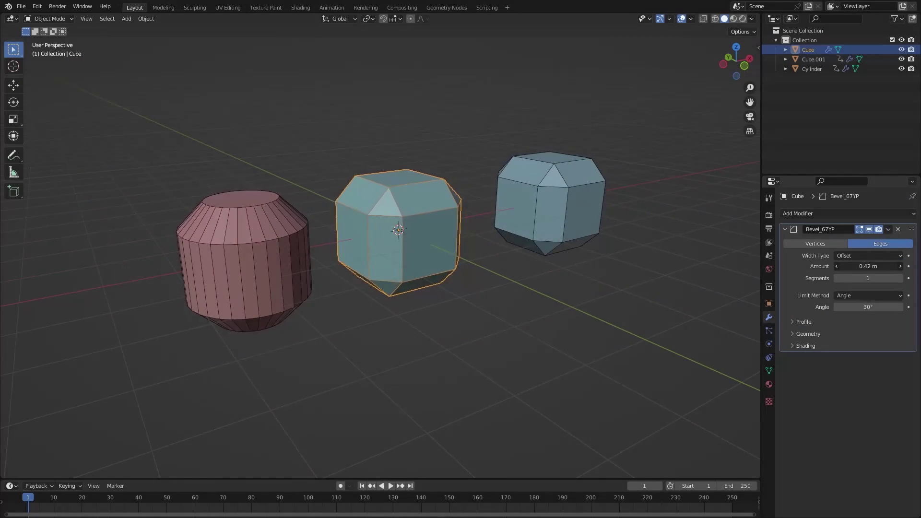
mouse_move(869, 266)
mouse_down()
mouse_move(883, 266)
mouse_move(869, 266)
mouse_up()
click(900, 278)
Try the bevel's other Limit Method options and return to Angle
click(869, 296)
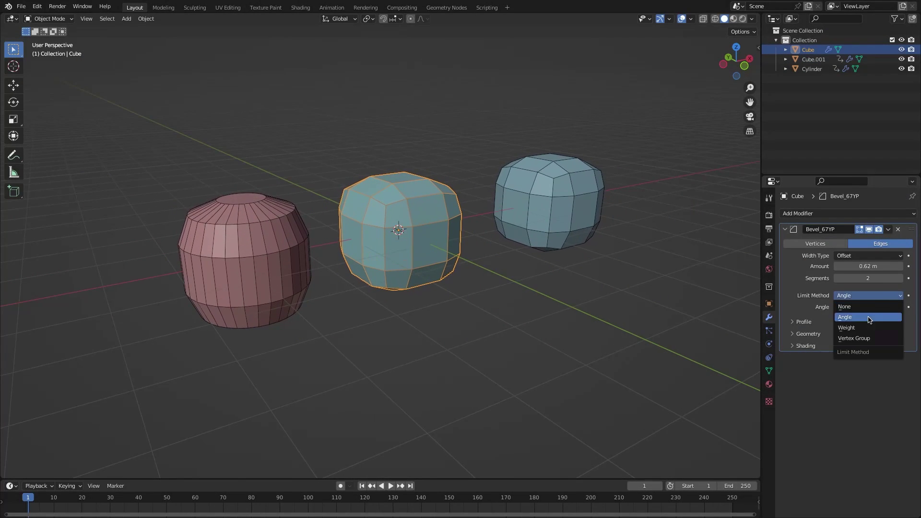
click(863, 328)
click(871, 295)
click(870, 352)
click(870, 296)
click(863, 320)
click(863, 296)
click(862, 330)
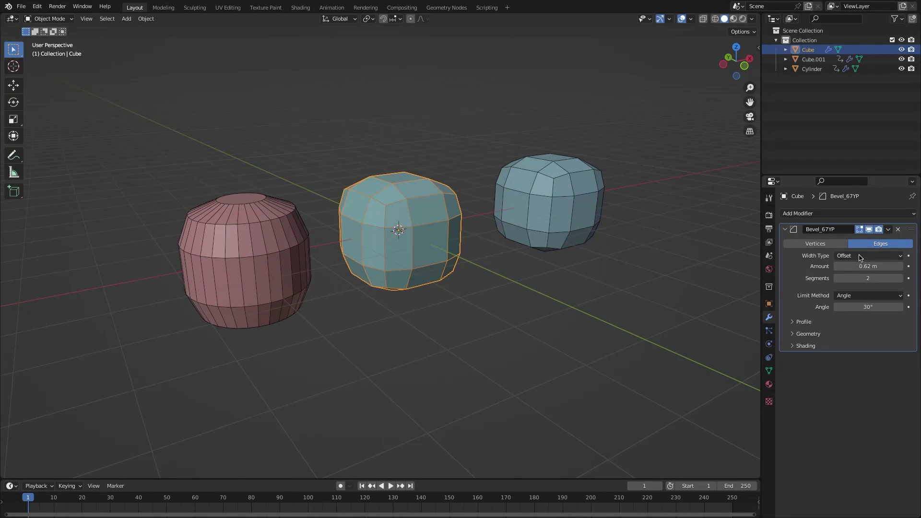
Change the bevel's width type and raise its segment count
click(862, 256)
click(866, 313)
drag(870, 279, 882, 278)
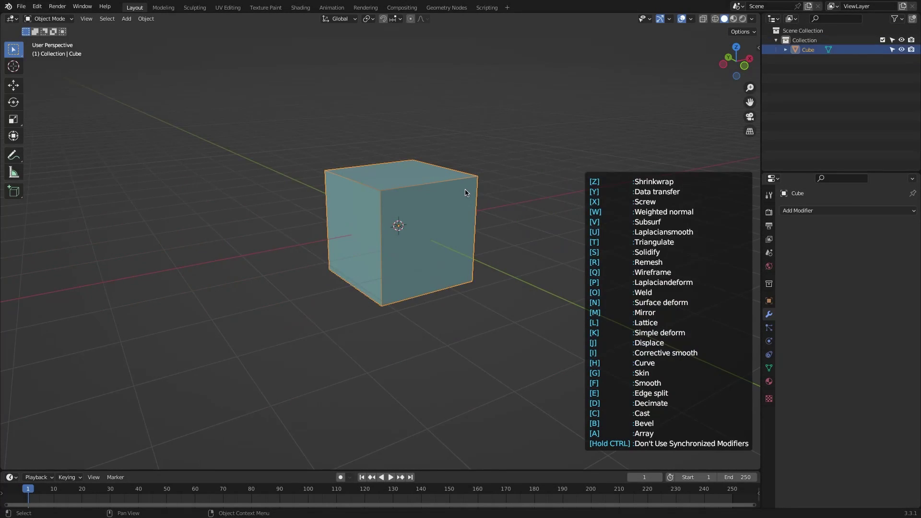
Add an Array modifier and a Bevel modifier to the plain cube through Modifier Keys mode
key(a)
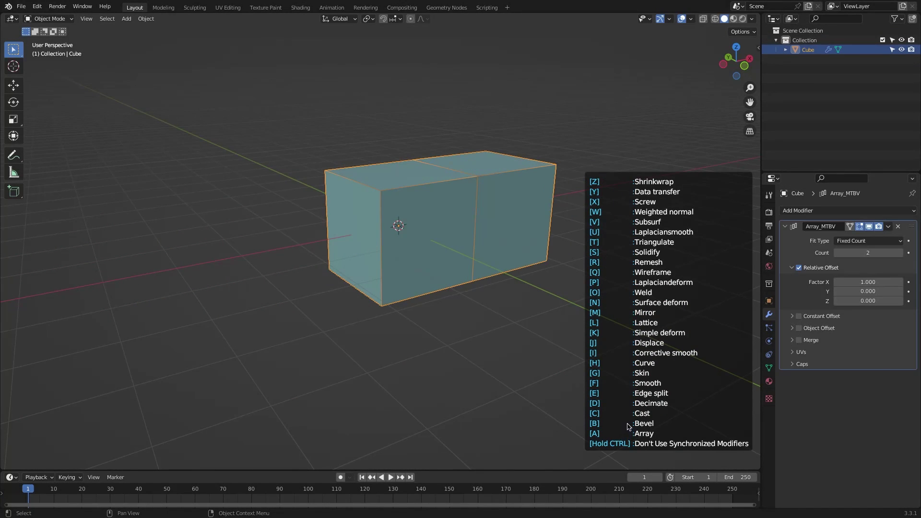
key(b)
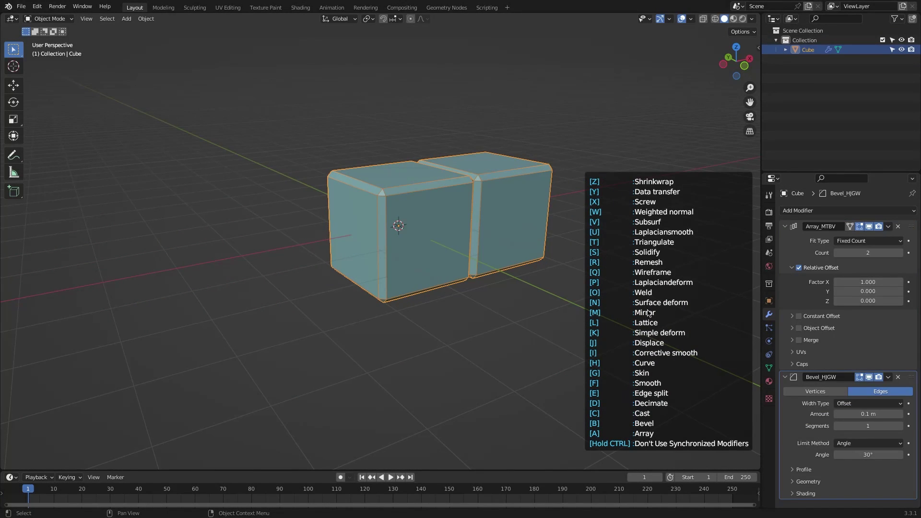
key(q)
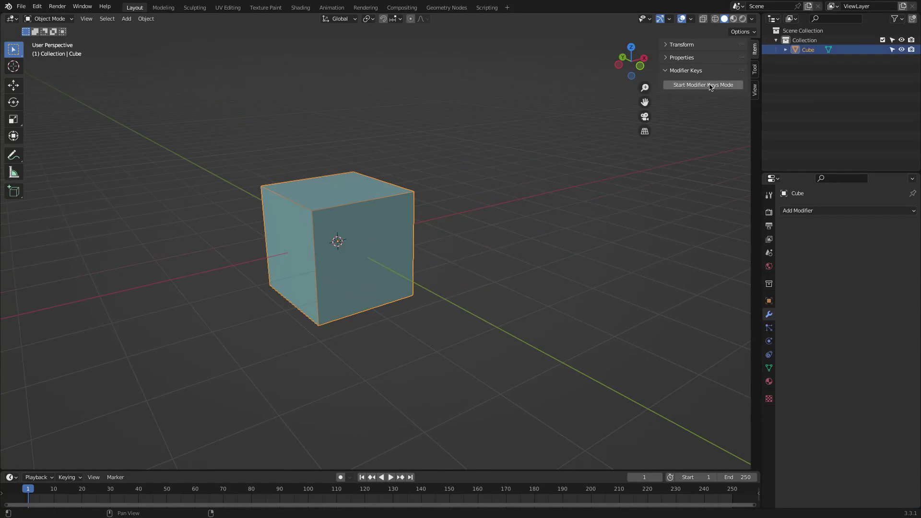
Hide the sidebar and start Modifier Keys mode for the selected cube
key(n)
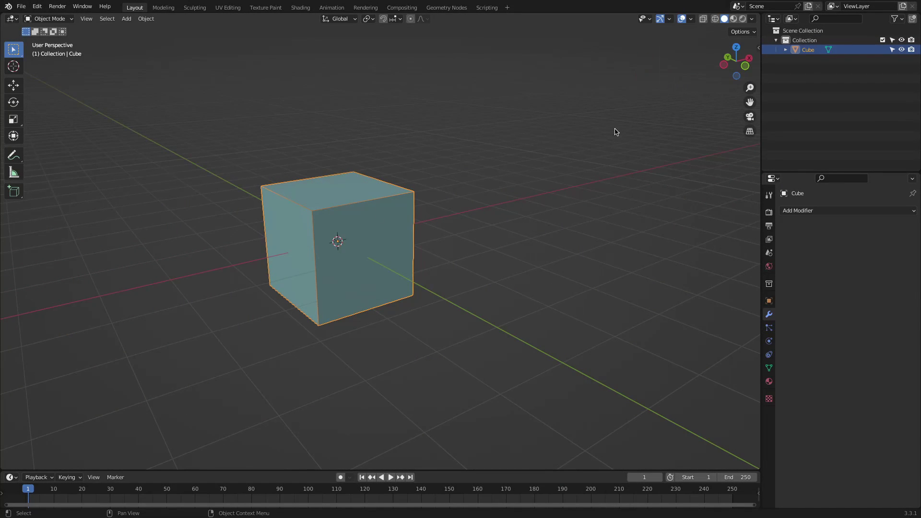
key(f)
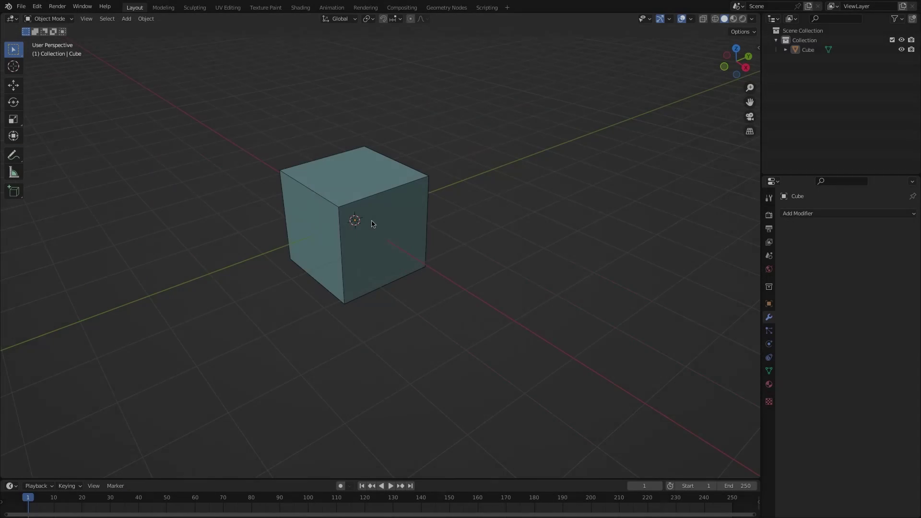
Duplicate the cube and place the copy beside the original along the Y axis
click(399, 227)
key(shift+d)
key(y)
click(499, 175)
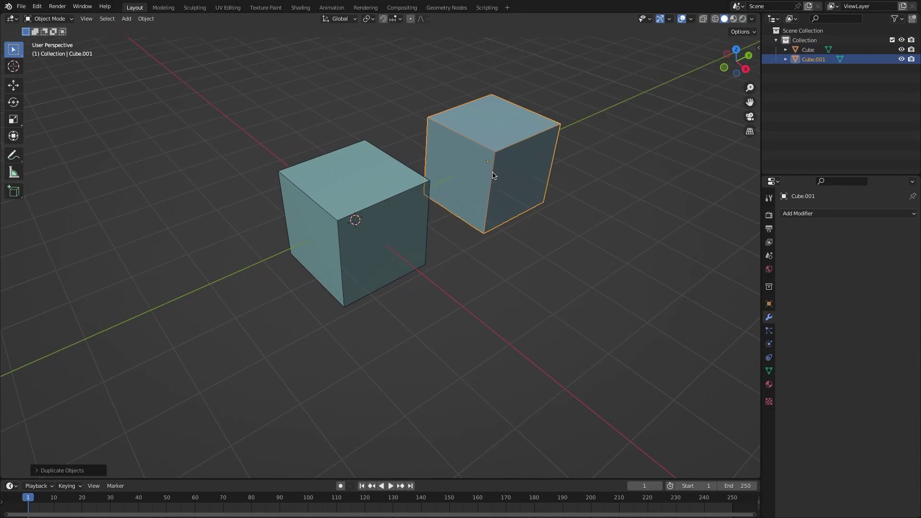
Select both cubes with the original active and add a synchronized Bevel through Modifier Keys mode
middle_drag(494, 175, 492, 149)
shift+click(361, 238)
key(alt+space)
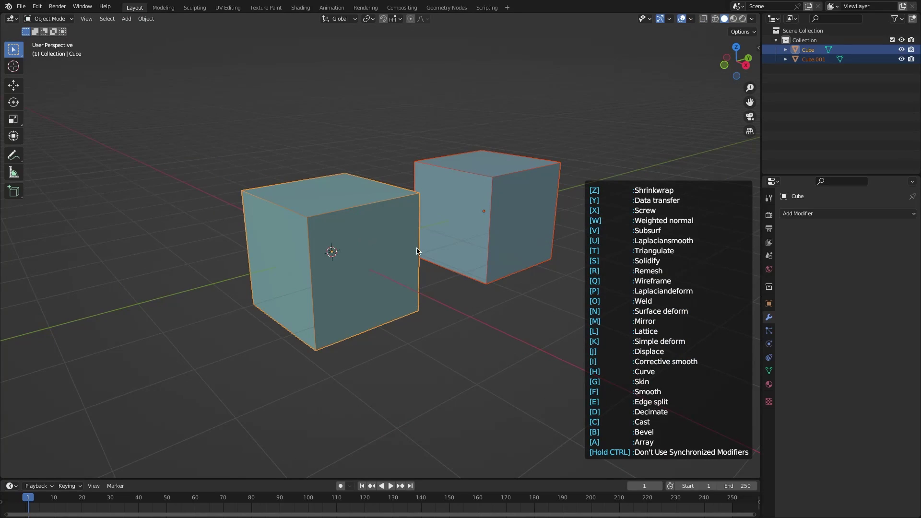
key(b)
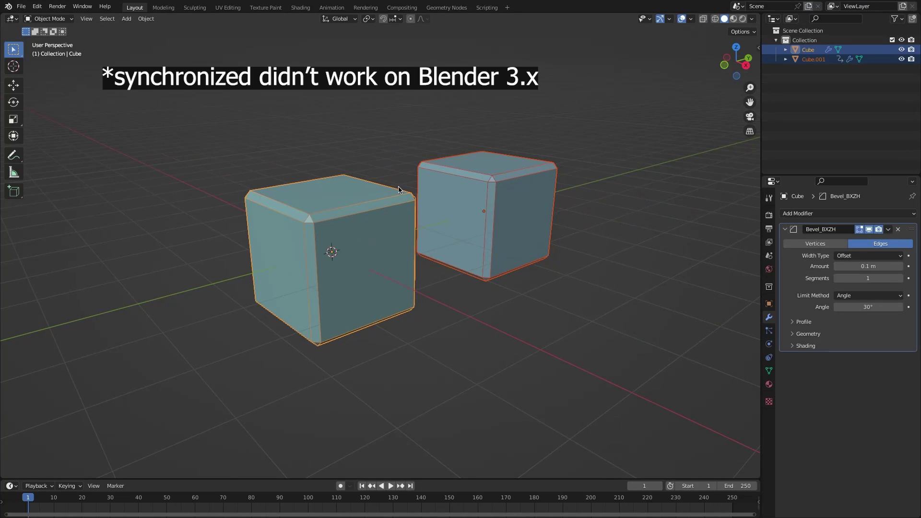
Set the original cube's bevel amount to 0.68 m with 2 segments and deselect the cubes
click(512, 218)
click(398, 268)
drag(852, 268, 883, 267)
click(493, 301)
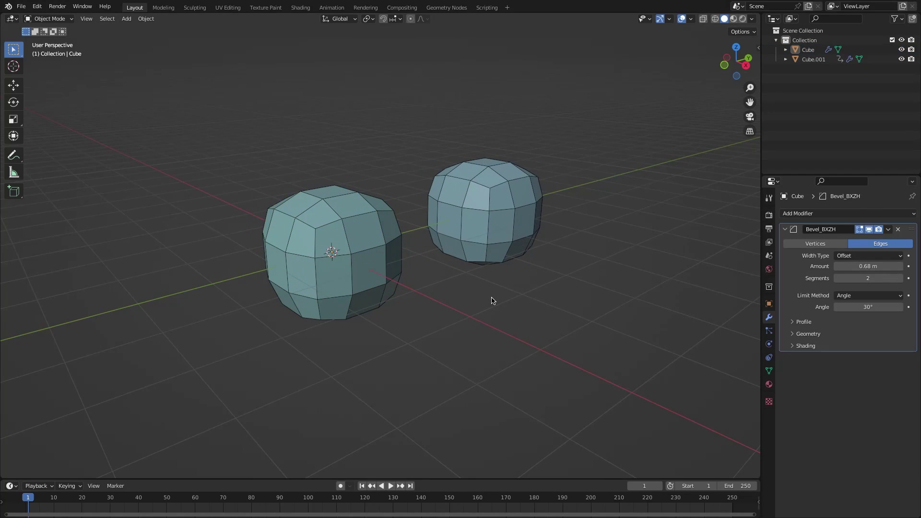
Remove the Bevel modifier from the original cube and from its duplicate
click(389, 264)
click(897, 228)
click(540, 217)
click(897, 229)
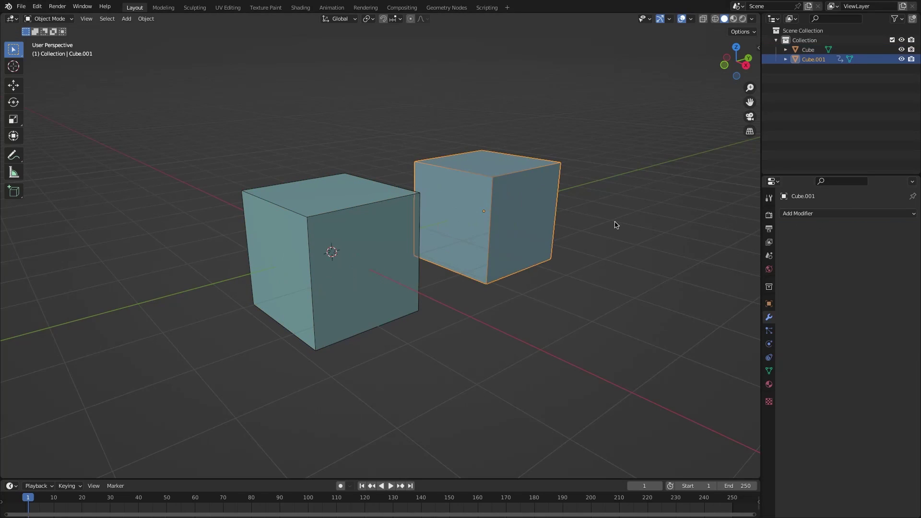
Select both cubes again and add a new Bevel to them through Modifier Keys mode
drag(617, 225, 418, 239)
key(shift+q)
key(b)
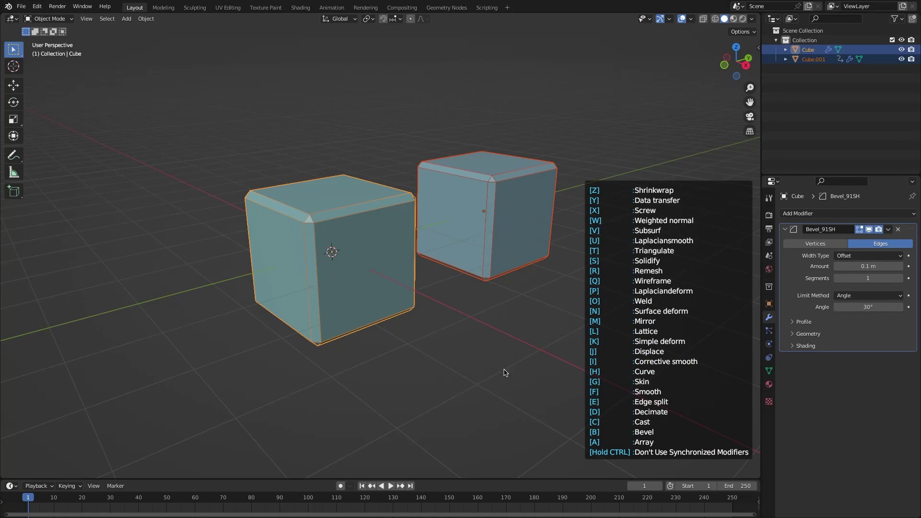
Increase the bevel amount on the original cube and check the duplicate's bevel
click(509, 243)
click(341, 286)
drag(867, 266, 882, 266)
click(523, 217)
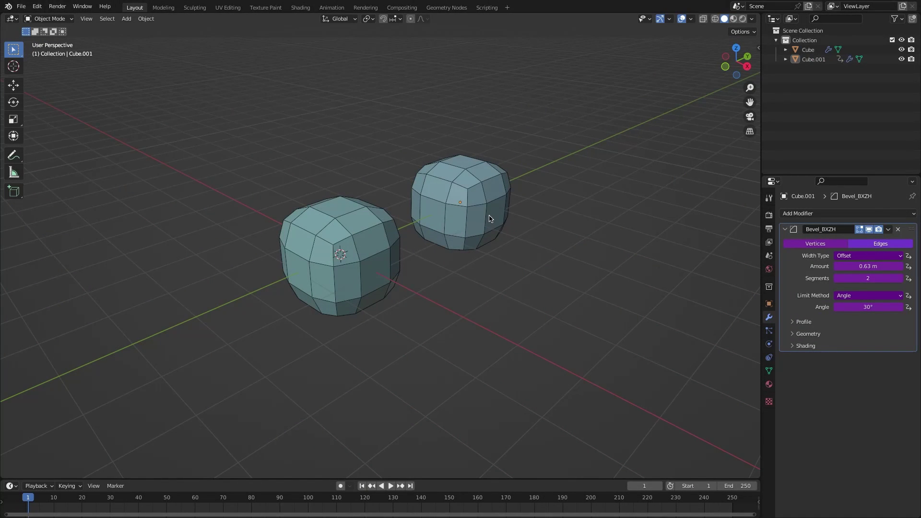
Select the duplicate cube and open the Drivers Editor for its bevel amount to examine the driver
click(489, 219)
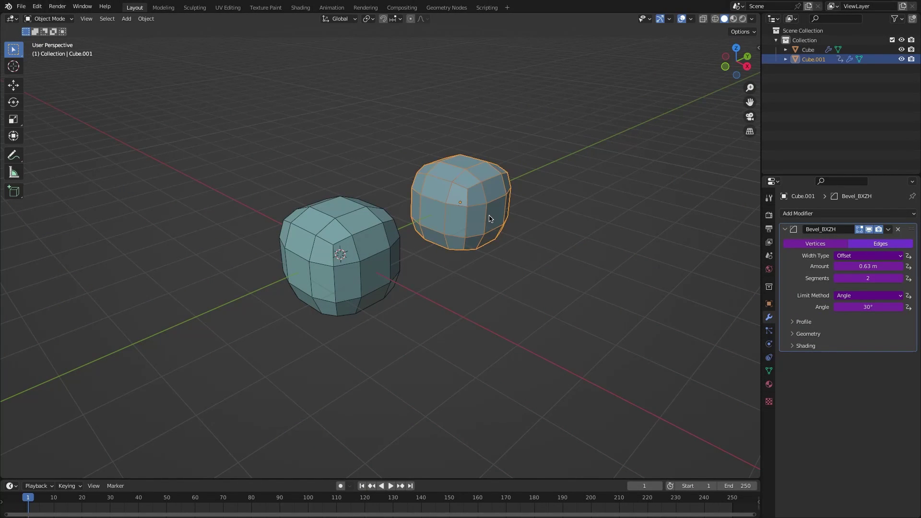
right_click(868, 267)
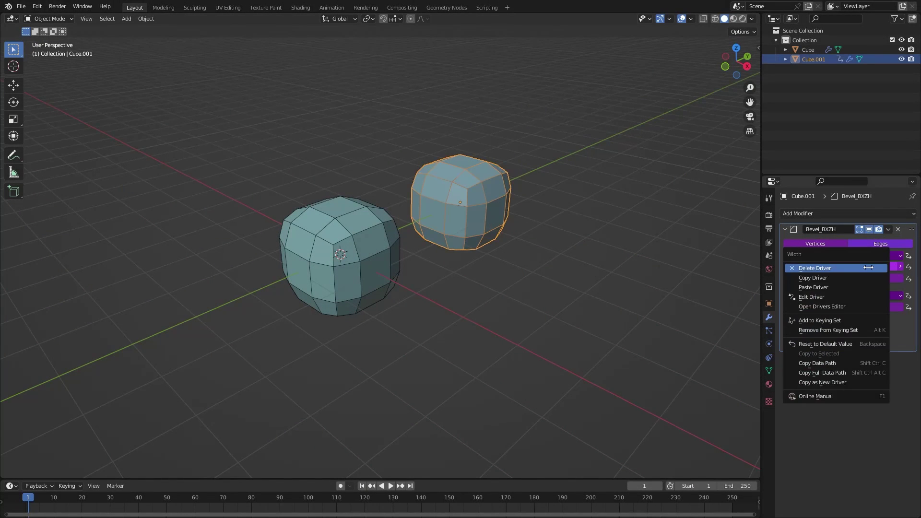
click(826, 306)
drag(631, 161, 388, 110)
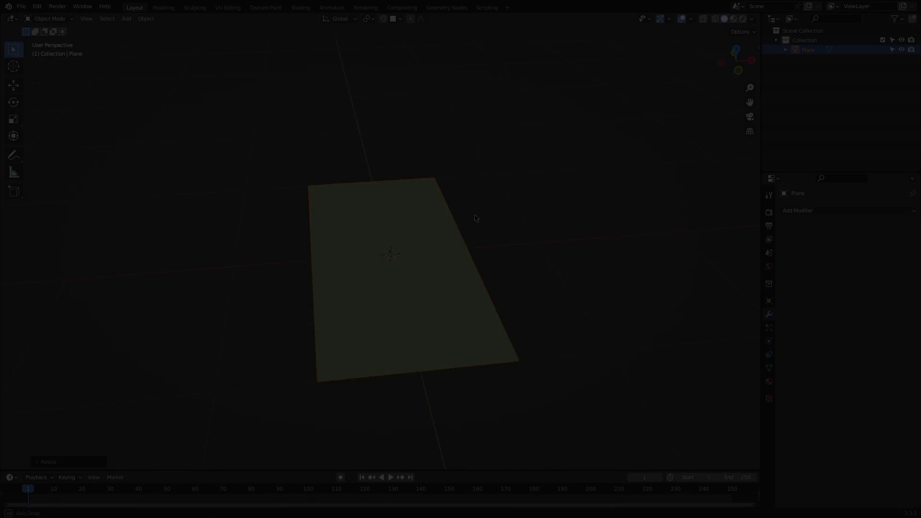
Add six evenly spaced loop cuts across the plane
key(ctrl+r)
scroll(466, 253, up, 5)
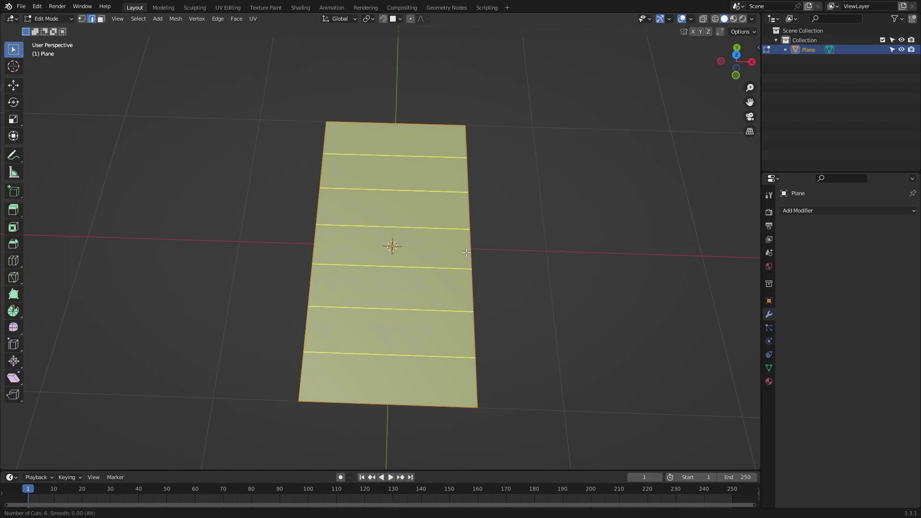
click(466, 253)
right_click(466, 253)
Bevel the six edge loops into narrow strips across the plane
middle_drag(466, 253, 525, 233)
key(ctrl+b)
click(487, 260)
scroll(521, 239, up, 3)
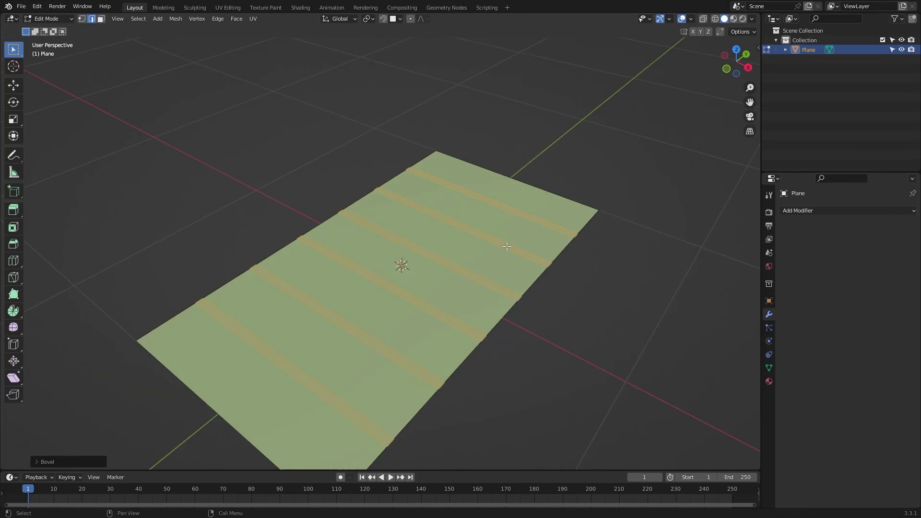
Inset the selected strips by about 0.00754 m and open the inset's settings
shift+middle_drag(496, 288, 559, 190)
key(i)
click(538, 197)
click(54, 461)
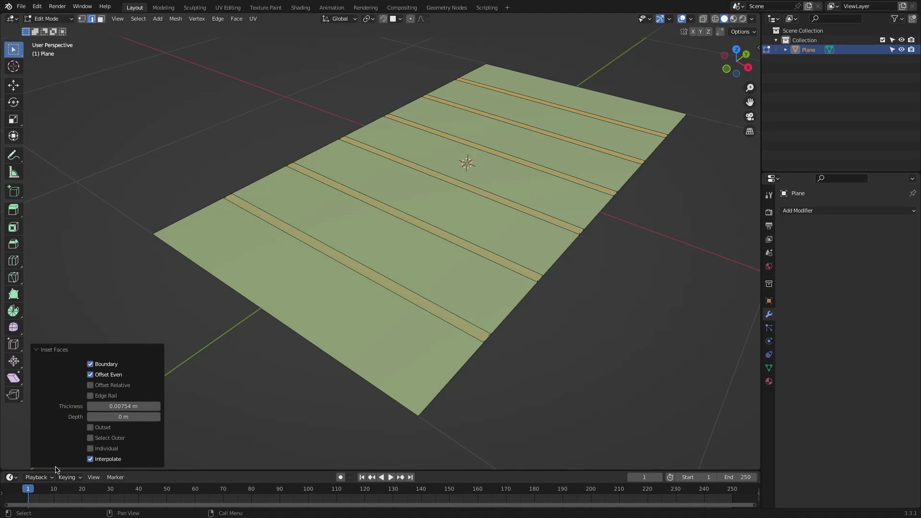
Move the inset strips along Z to form grooves across the plane, return to Object Mode and deselect the plane
middle_drag(428, 276, 501, 276)
key(g)
key(z)
click(461, 247)
scroll(459, 250, down, 3)
key(Tab)
click(503, 238)
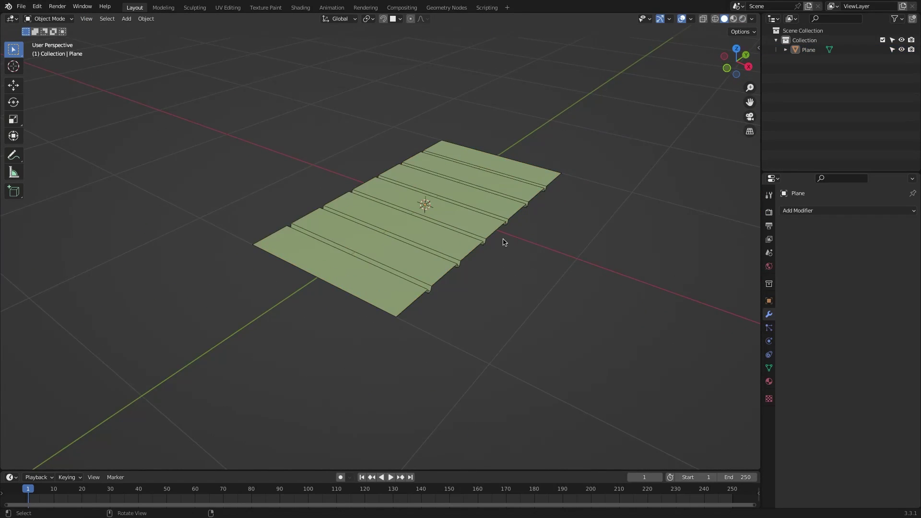
Add an Array modifier with a count of 30 to the grooved plane
click(459, 215)
middle_drag(417, 197, 421, 225)
scroll(459, 215, down, 1)
key(q)
key(a)
scroll(460, 214, down, 2)
click(859, 251)
text(30)
key(Return)
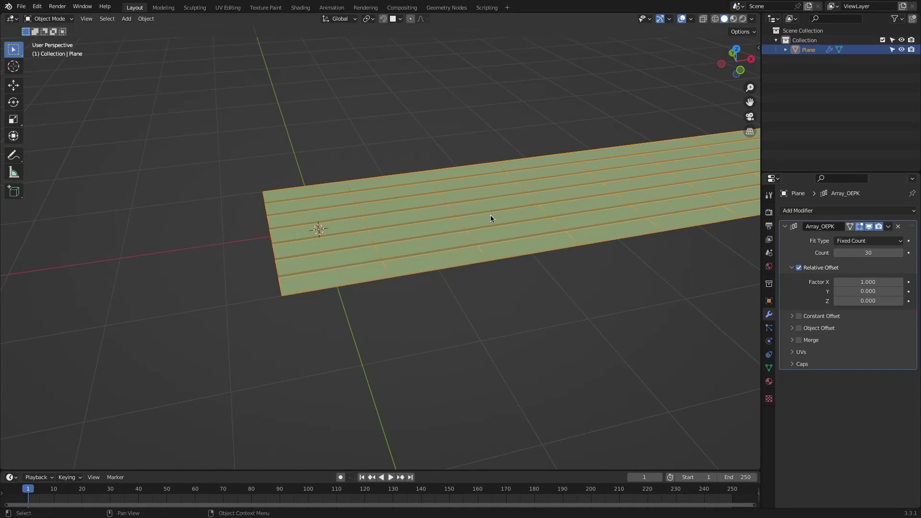
Add a Simple Deform modifier to the arrayed plane and set it to Bend around the Z axis
key(ctrl+shift+a)
key(k)
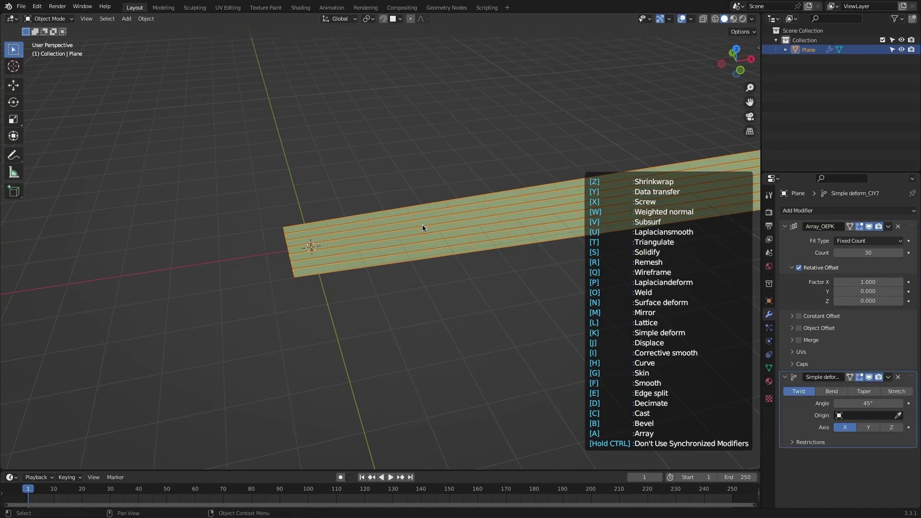
click(832, 392)
click(891, 427)
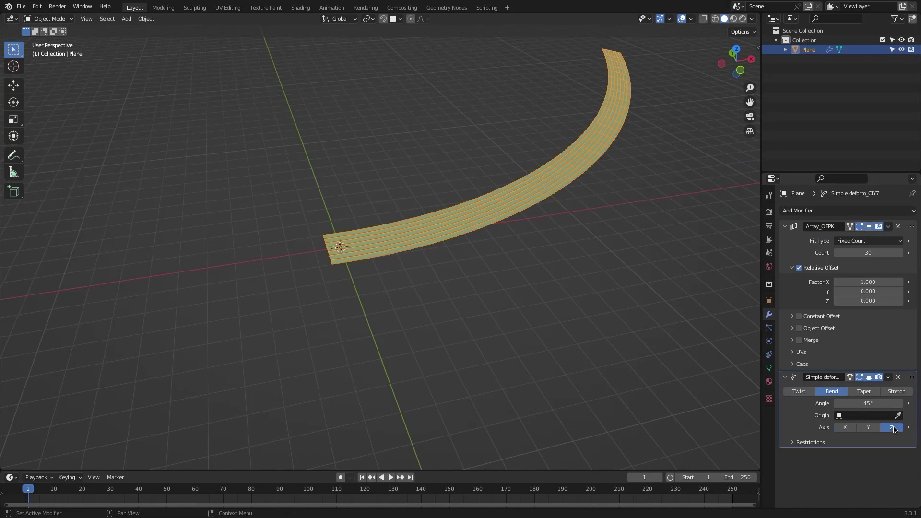
Try a bend angle of 90° on the Simple Deform modifier and settle on 360° to close the strip into a ring
middle_drag(671, 288, 610, 291)
click(868, 404)
text(90)
key(Return)
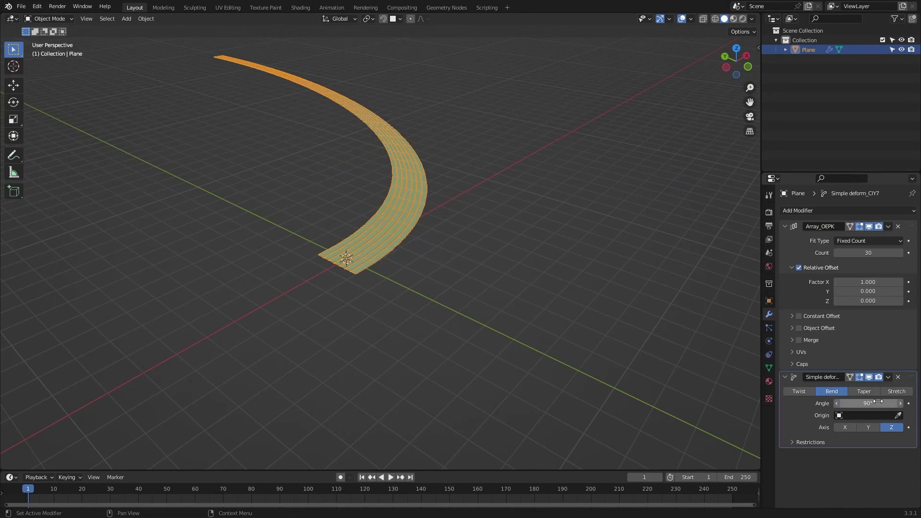
scroll(396, 227, down, 1)
middle_drag(657, 323, 655, 306)
text(360)
key(Return)
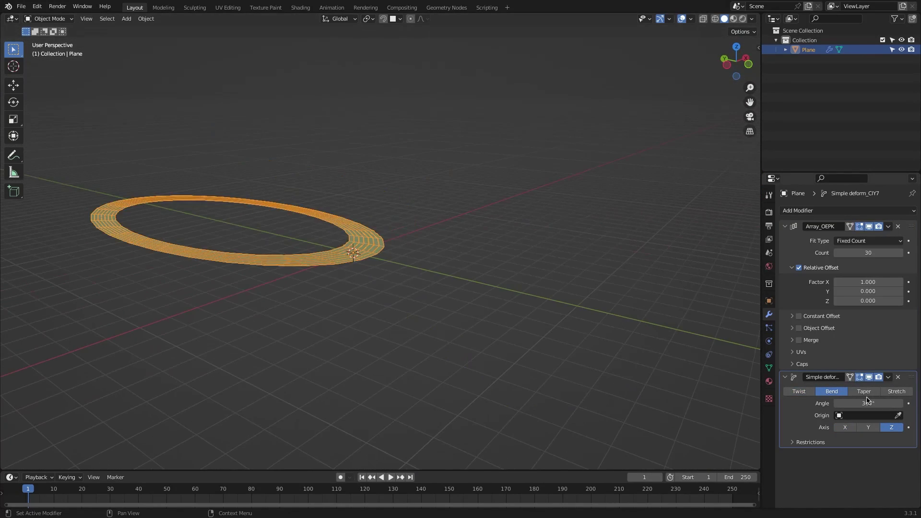
Rotate the plane's mesh 90° about the X axis in Edit Mode
scroll(424, 261, up, 3)
key(Tab)
text(rx90)
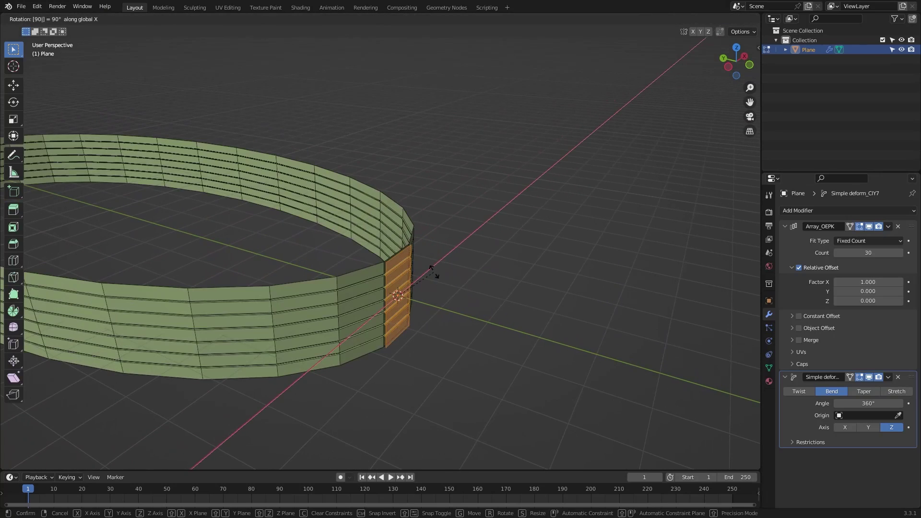
key(Return)
scroll(434, 268, down, 3)
middle_drag(433, 265, 382, 278)
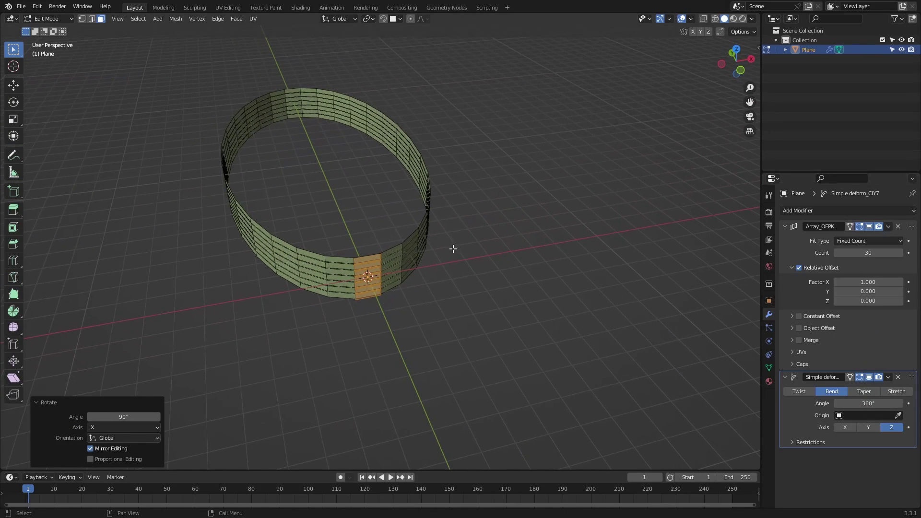
Return to Object Mode and apply all transforms to the ring
key(ctrl+z)
key(Tab)
key(ctrl+a)
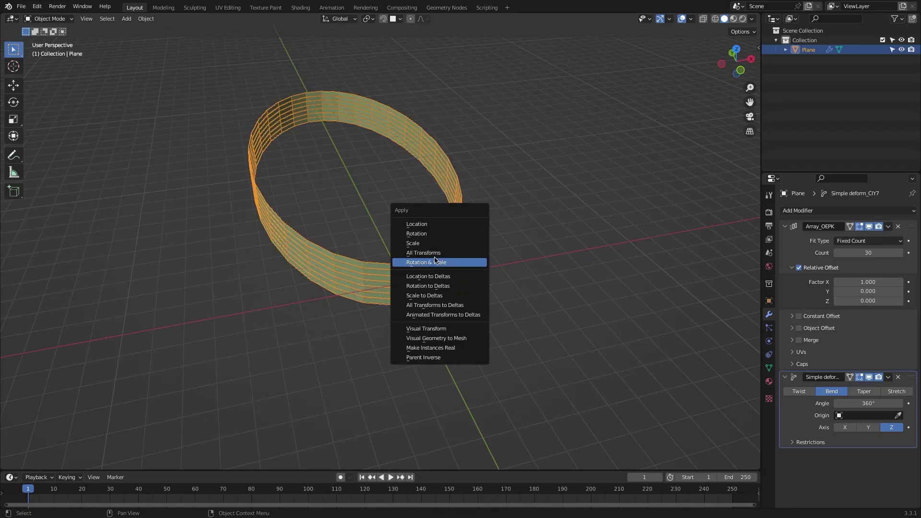
click(424, 253)
middle_drag(424, 253, 524, 286)
Rotate the ring -90° about the global X axis and raise it about 6.82 m along Z
text(rz)
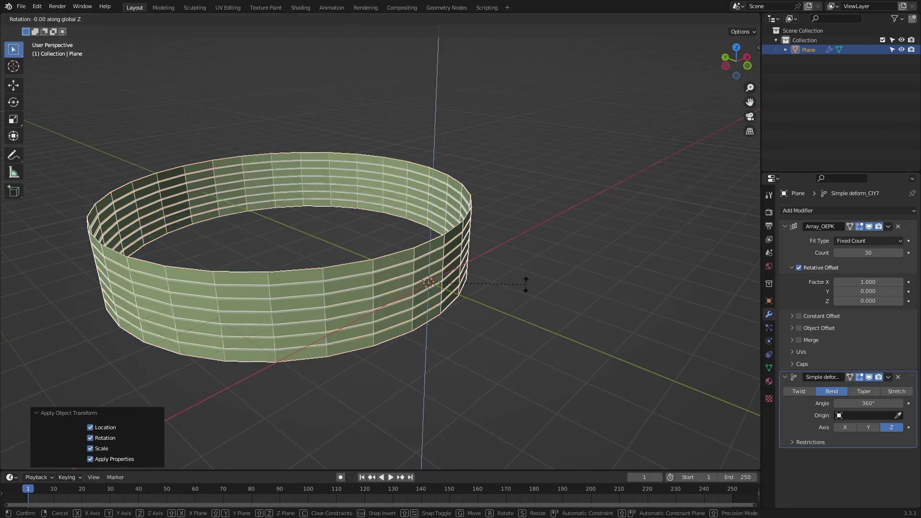
text(x-90)
key(Return)
middle_drag(476, 263, 407, 253)
key(g)
key(z)
click(429, 119)
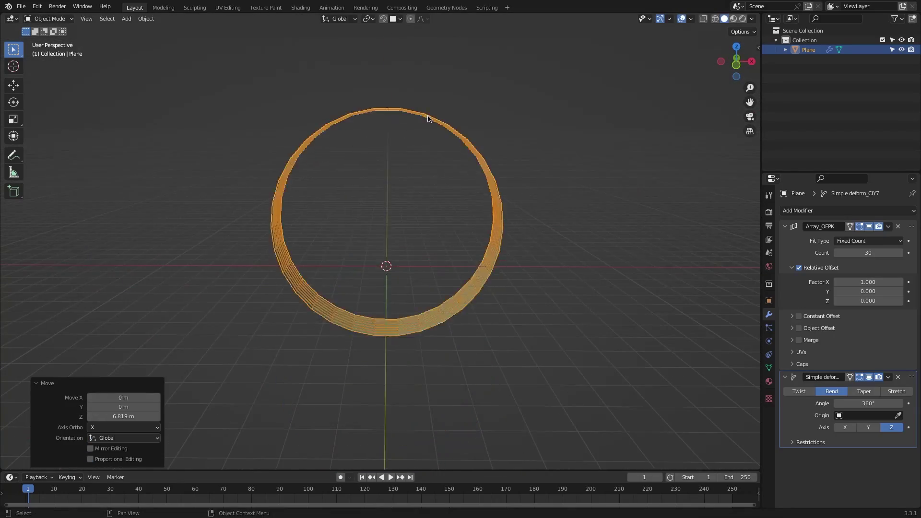
middle_drag(429, 118, 409, 212)
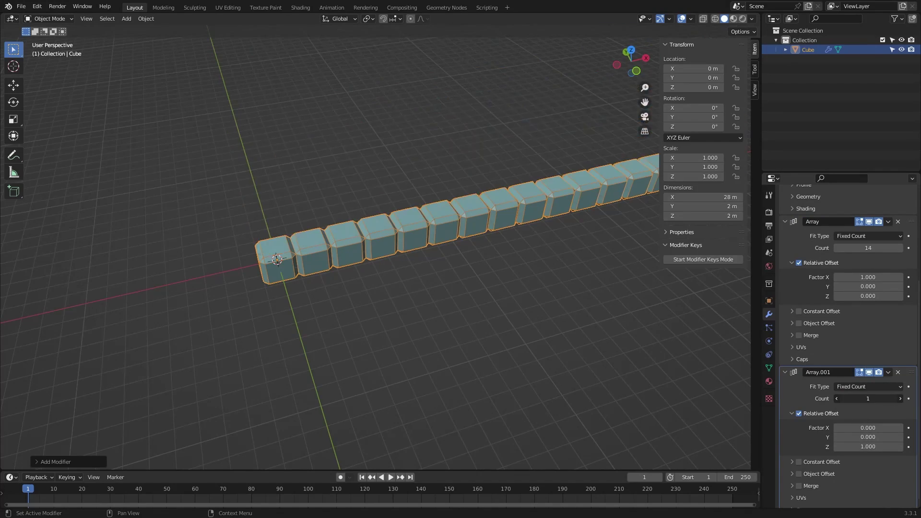
Set the second Array modifier's count to 4 to stack the cube row along Z, and add another modifier to the cube
drag(867, 399, 885, 399)
middle_drag(352, 235, 361, 209)
key(q)
click(325, 292)
scroll(387, 227, down, 3)
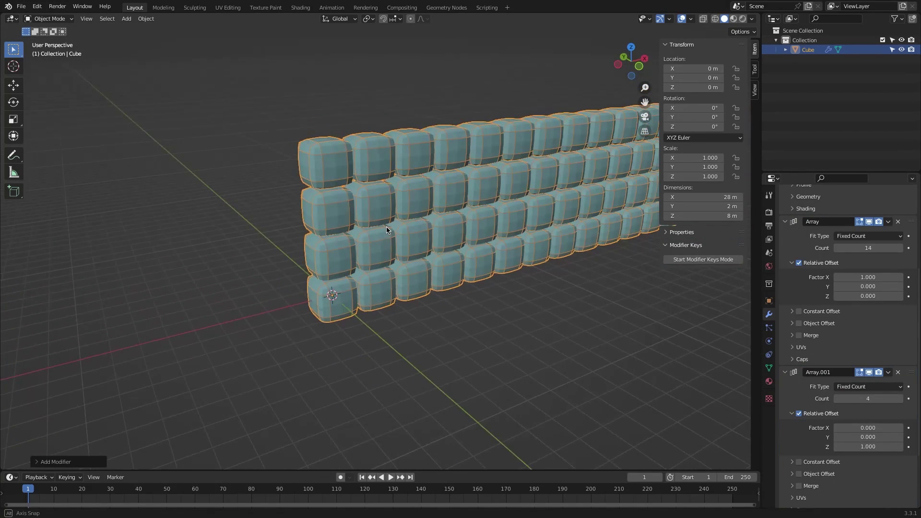
Search the keymap preferences by key binding for F and examine the 3D View entry for Start Modifier Keys Mode
click(409, 120)
drag(403, 78, 379, 104)
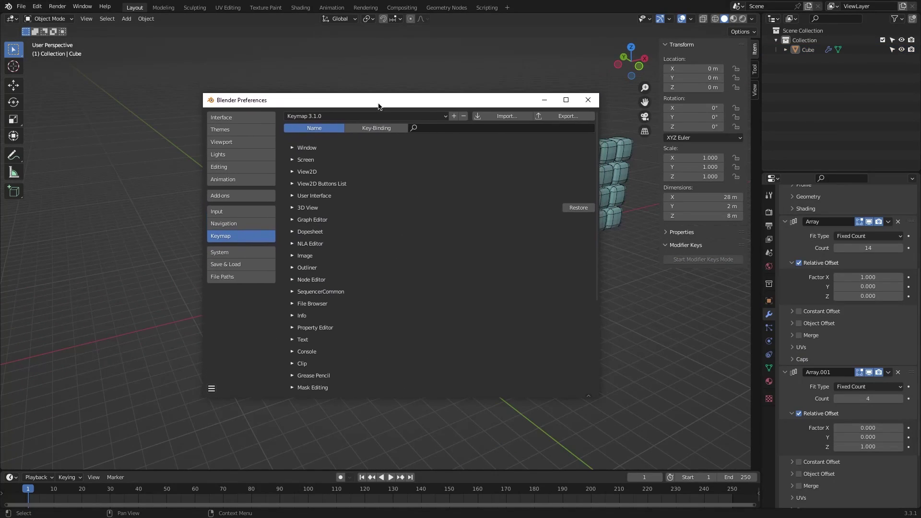
text(F)
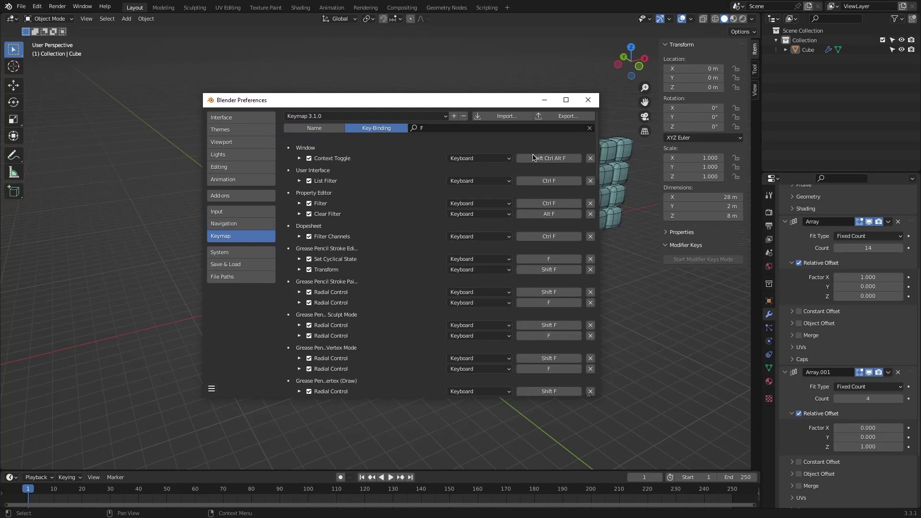
scroll(399, 288, down, 15)
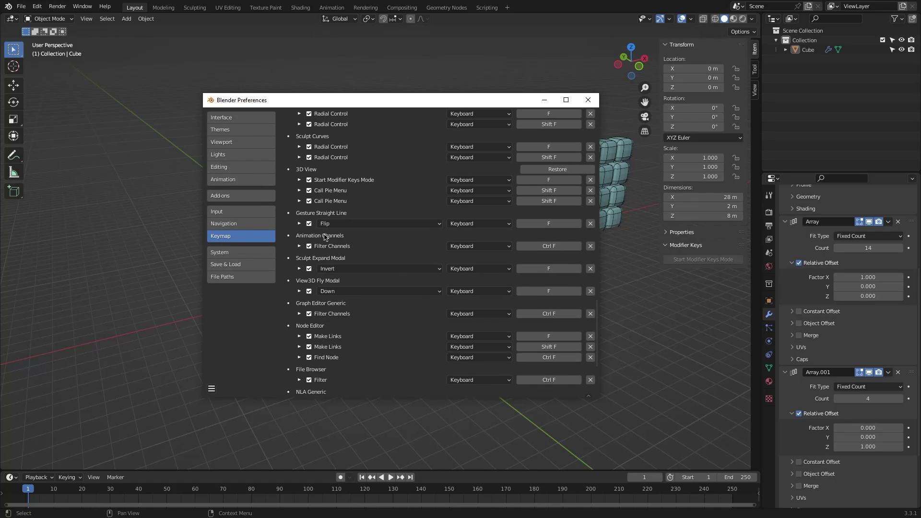
scroll(325, 237, up, 1)
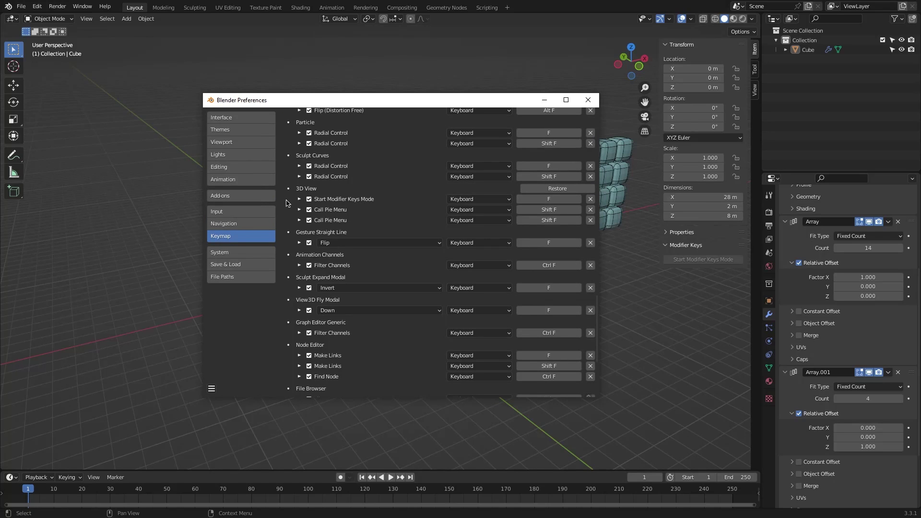
scroll(413, 217, up, 12)
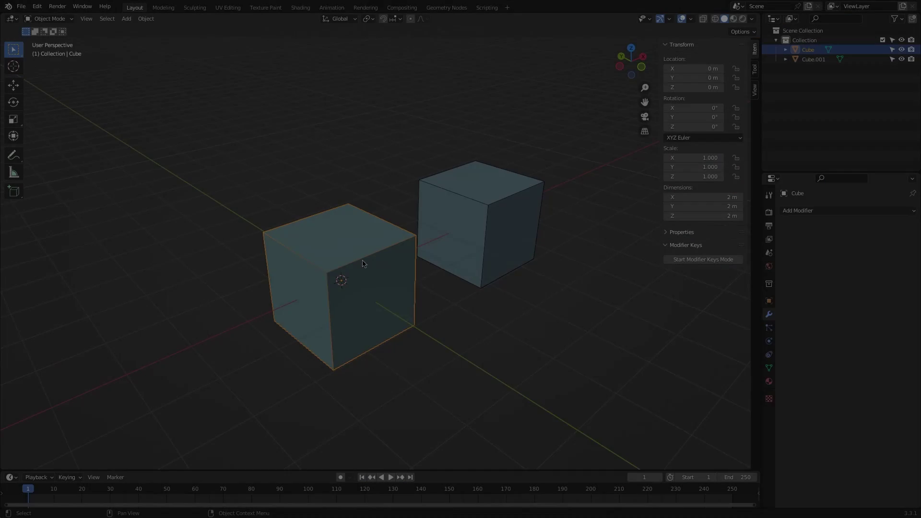
Add a Bevel modifier to the first cube with an amount of 0.49 m and 2 segments
key(b)
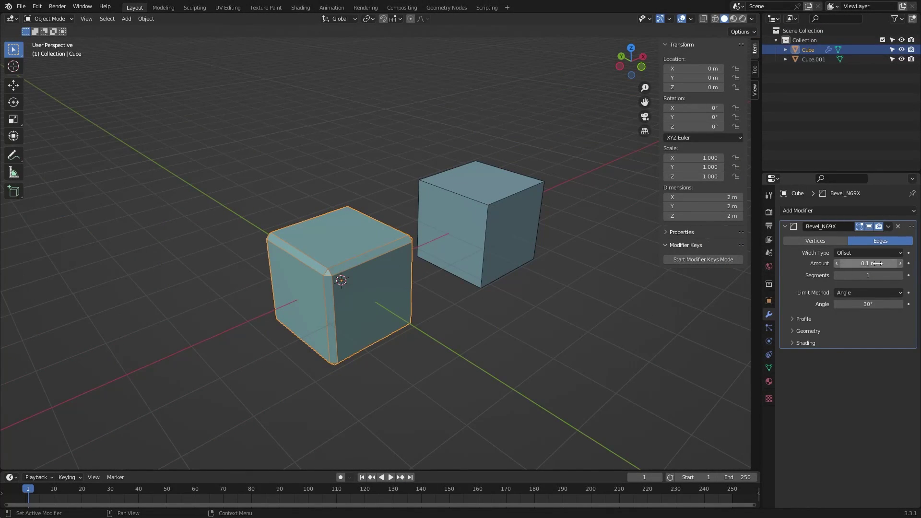
drag(878, 263, 891, 264)
click(900, 274)
click(407, 304)
click(362, 293)
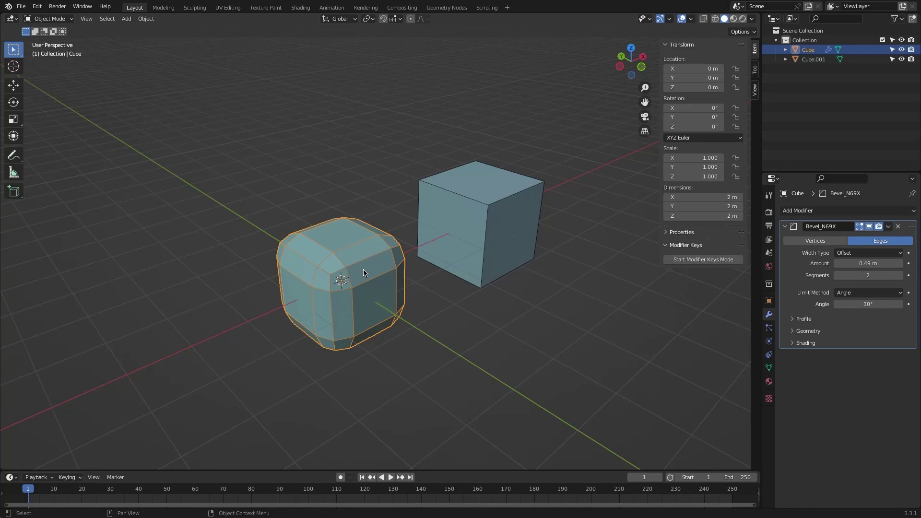
Copy the first cube's Bevel modifier to the second cube with Link/Transfer Data
shift+middle_drag(363, 270, 373, 263)
key(ctrl+l)
click(482, 207)
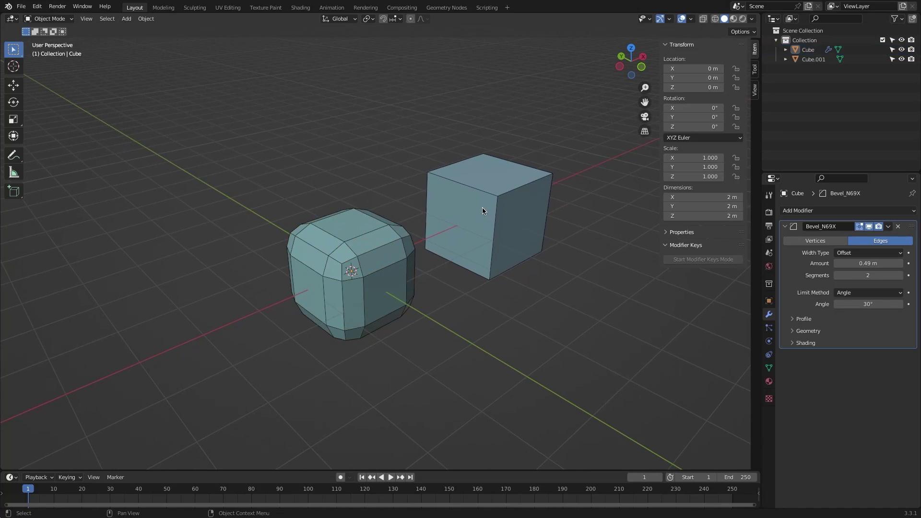
shift+click(361, 273)
key(ctrl+l)
click(334, 352)
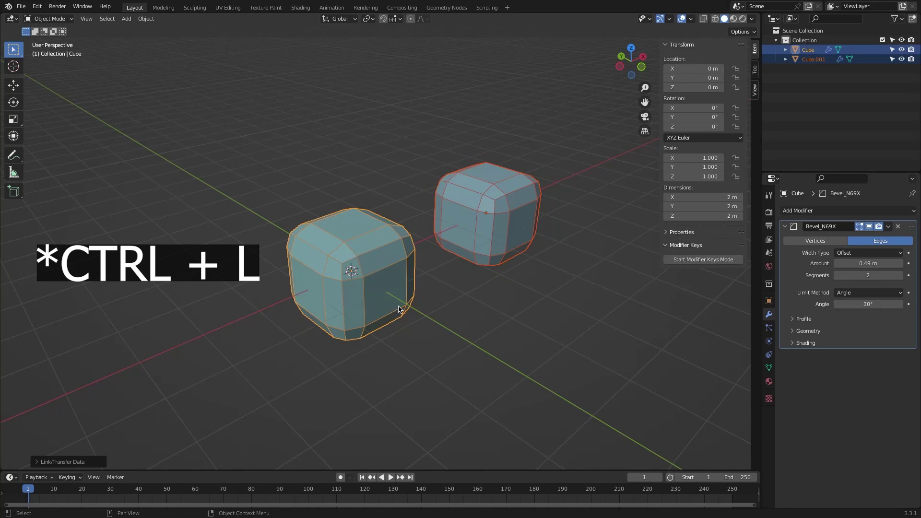
Copy the first cube's bevel amount as a new driver and paste it onto the second cube's bevel amount
drag(861, 264, 887, 263)
key(ctrl+z)
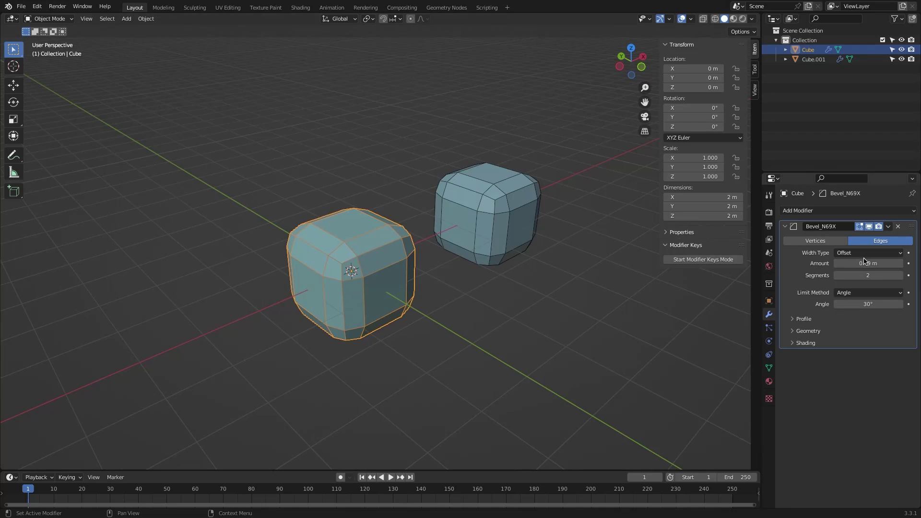
right_click(865, 263)
click(856, 341)
click(487, 211)
right_click(873, 262)
click(834, 176)
Set the first cube's Bevel modifier to an amount of 0.69 m and 3 segments
click(395, 269)
drag(864, 264, 882, 263)
ctrl+scroll(871, 277, up, 1)
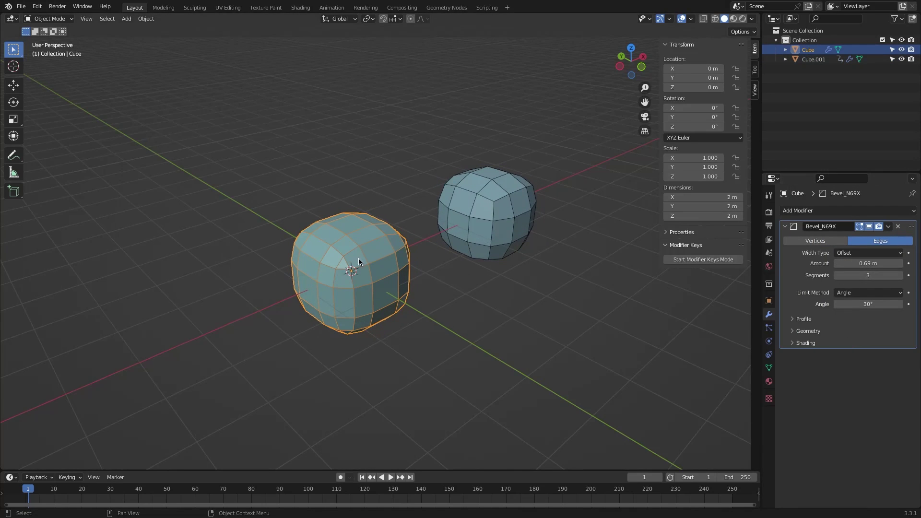
Copy the first cube's bevel segments as a new driver, paste it onto the second cube's segments, and reselect the first cube
right_click(869, 276)
click(842, 386)
click(508, 225)
right_click(876, 276)
click(838, 192)
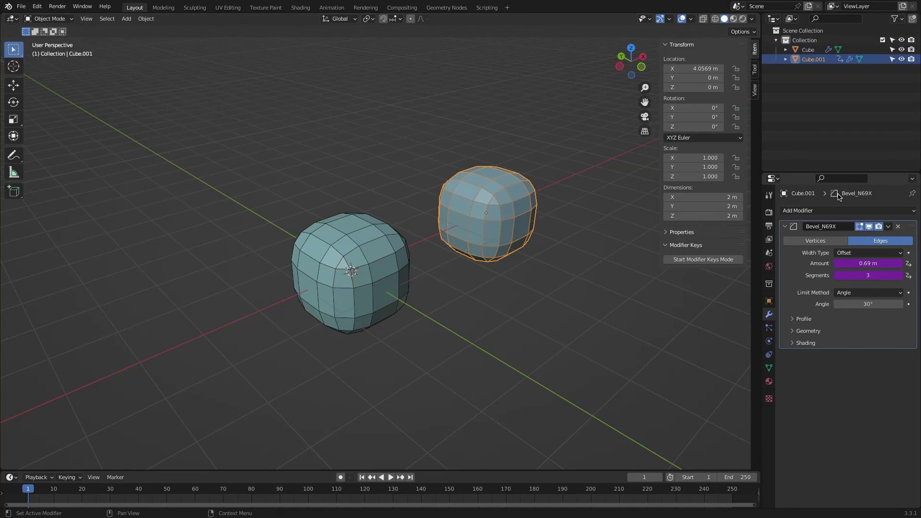
click(807, 50)
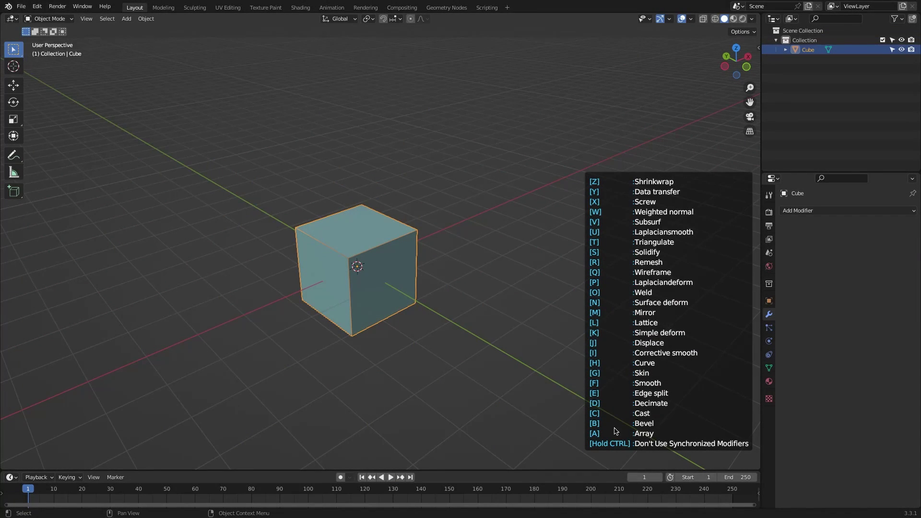
Start Modifier Keys mode on the selected cube, examine its list of modifier keys from different views, and exit the mode
click(833, 211)
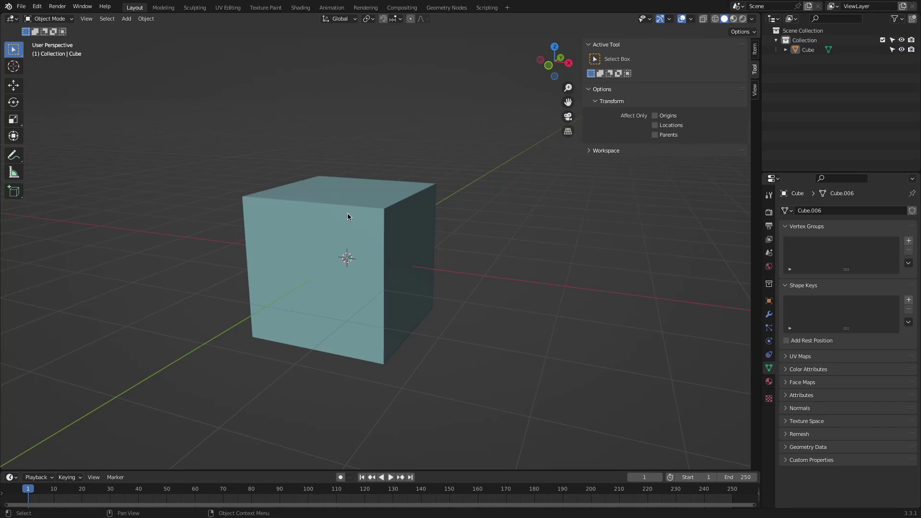
click(347, 213)
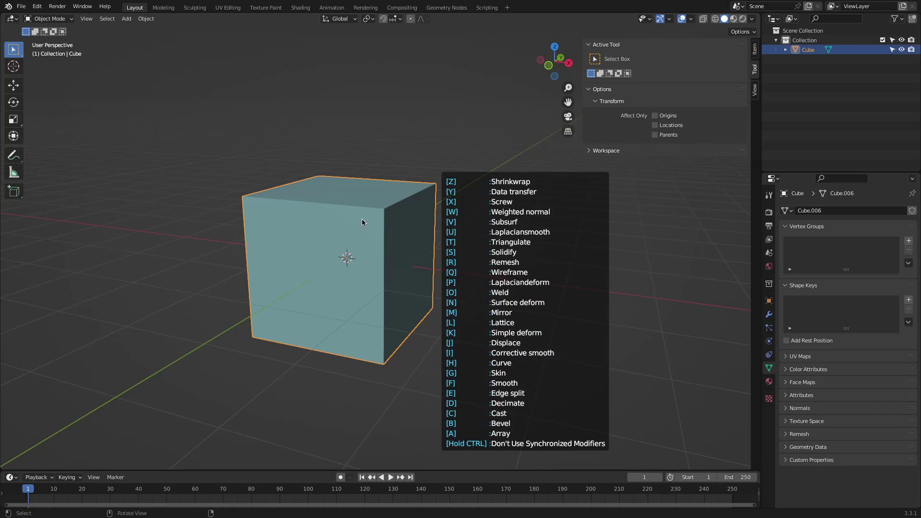
middle_drag(362, 220, 451, 236)
scroll(319, 208, up, 5)
scroll(319, 209, down, 4)
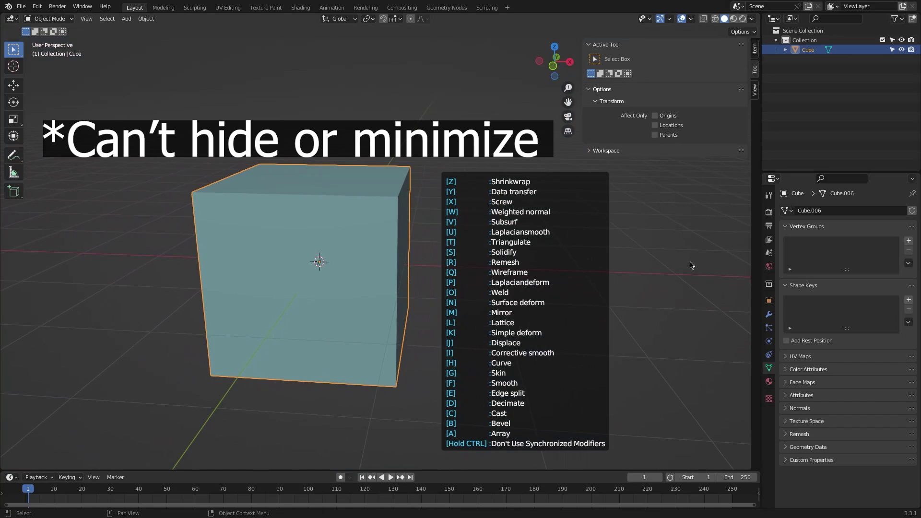
mouse_move(690, 263)
shift+middle_down()
mouse_move(674, 261)
mouse_move(695, 258)
shift+middle_up()
key(Escape)
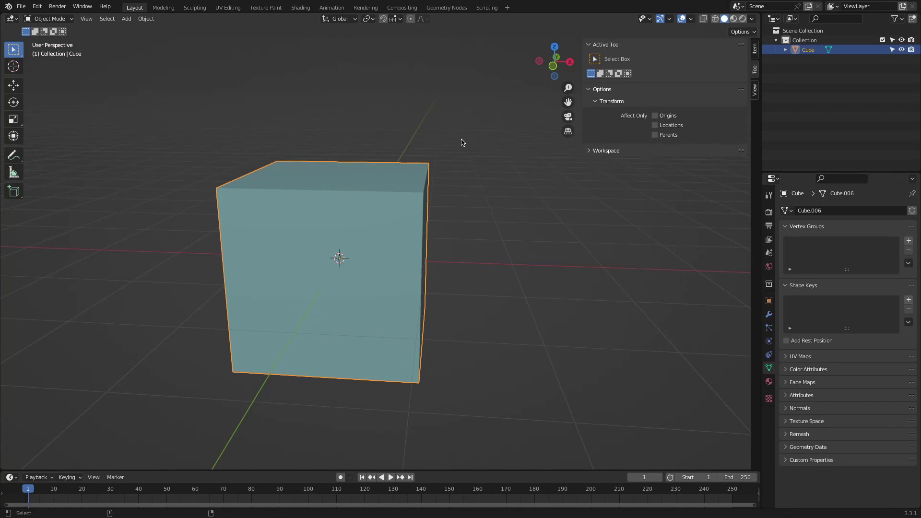
Enter Edit Mode, select the back edge of the cube's top face, start Modifier Keys mode and try to add a Bevel
middle_drag(424, 194, 384, 191)
key(Tab)
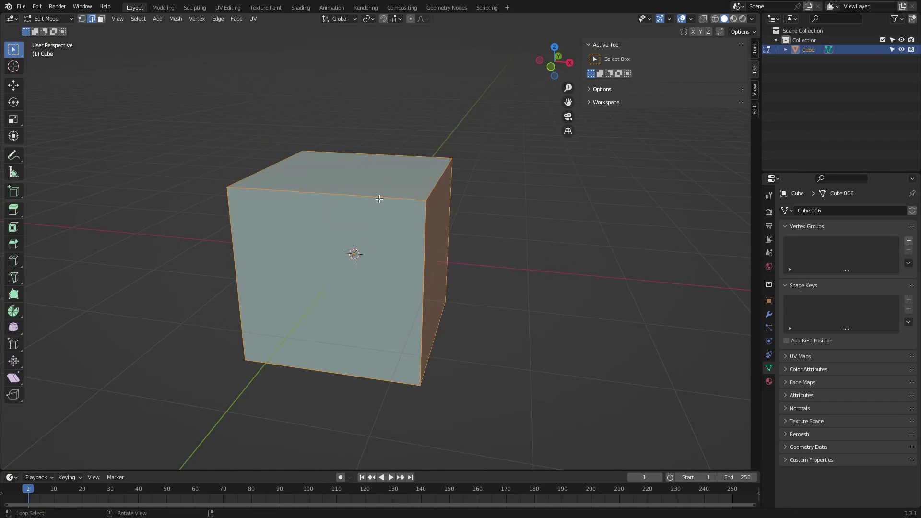
click(379, 199)
click(440, 157)
click(648, 86)
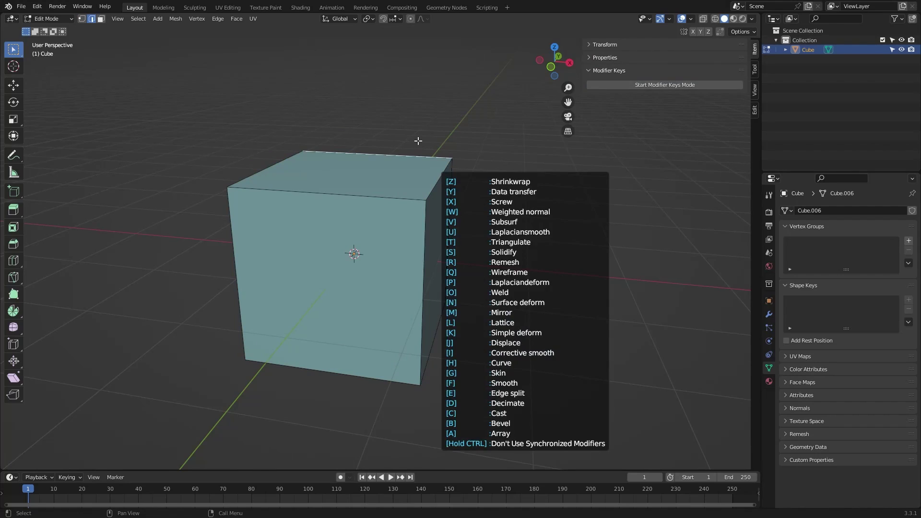
key(b)
drag(492, 95, 334, 126)
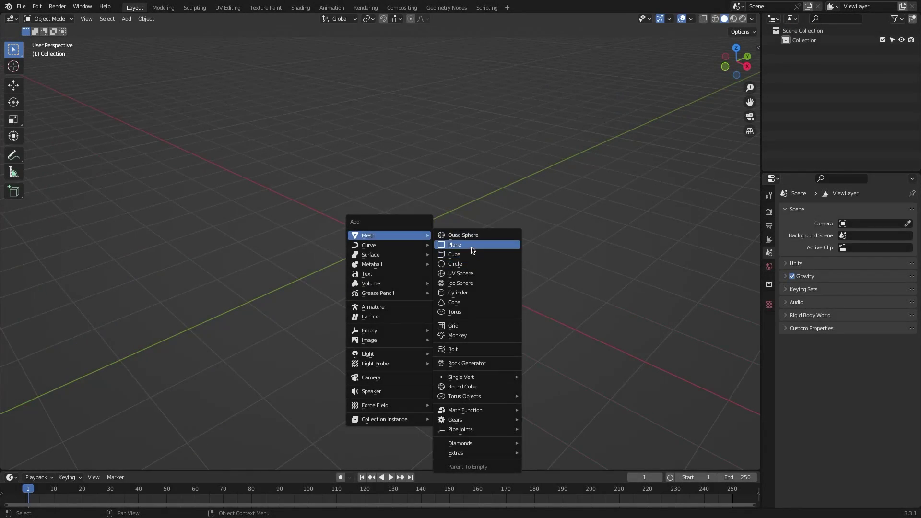
Add a plane mesh to the empty scene, resize it and scale it along the global Y axis
click(473, 250)
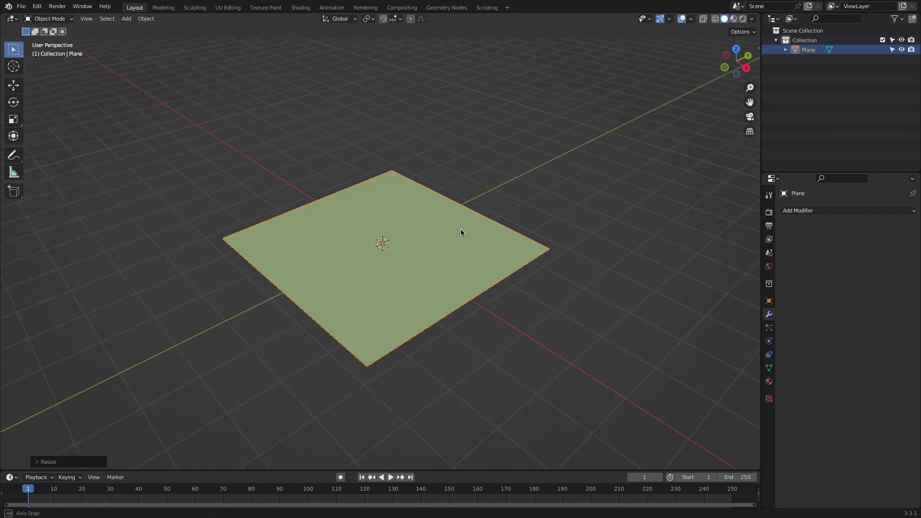
key(s)
key(y)
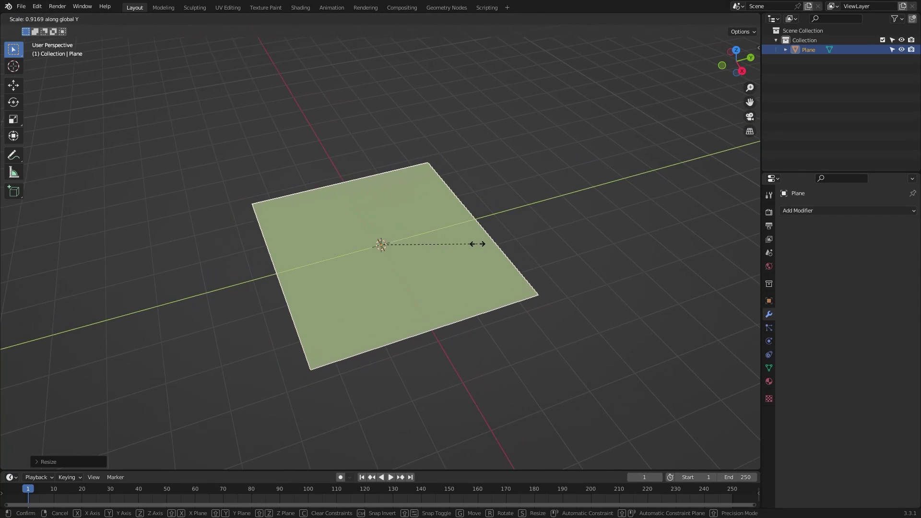
In Edit Mode, select the two vertices on one end of the plane and raise them along global Z by about 1.9 m
drag(545, 200, 470, 317)
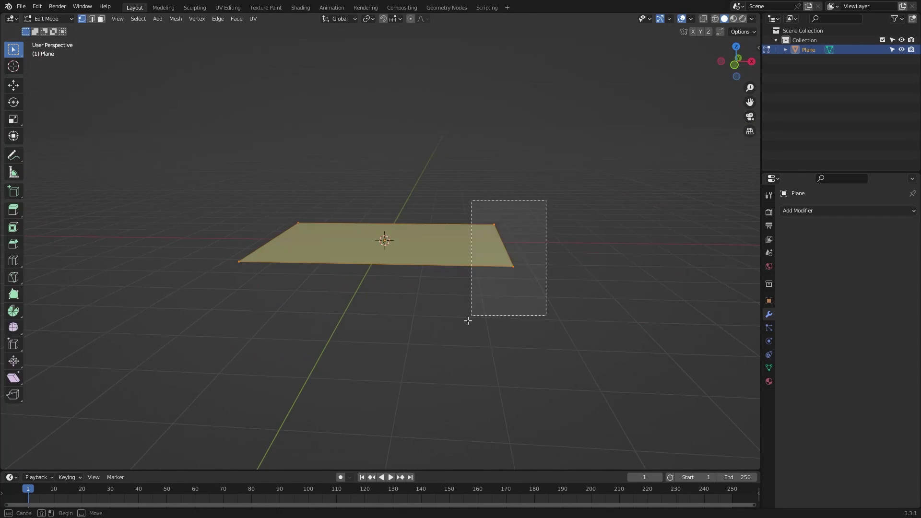
key(g)
key(z)
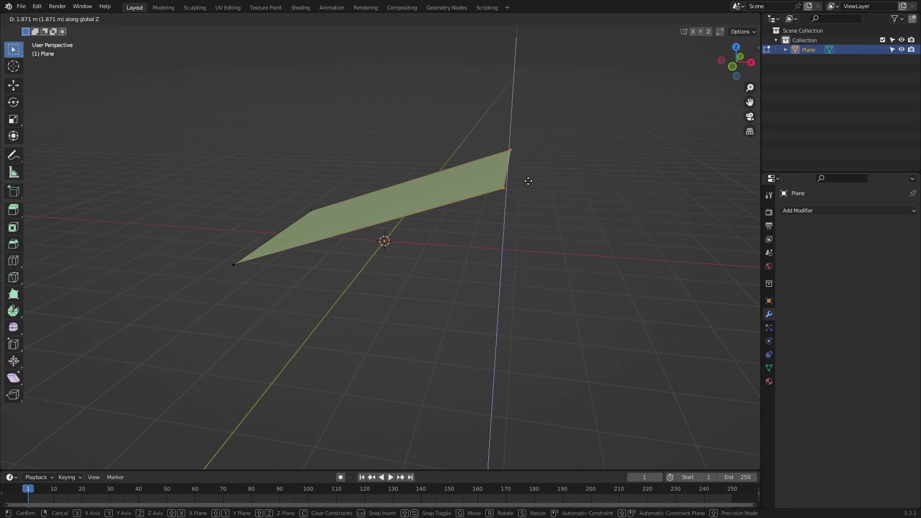
click(529, 181)
middle_drag(478, 170, 477, 179)
Return to Object Mode, add Subsurf and Wireframe modifiers through Modifier Keys mode, and set the Subsurf viewport levels to 2
key(Tab)
key(q)
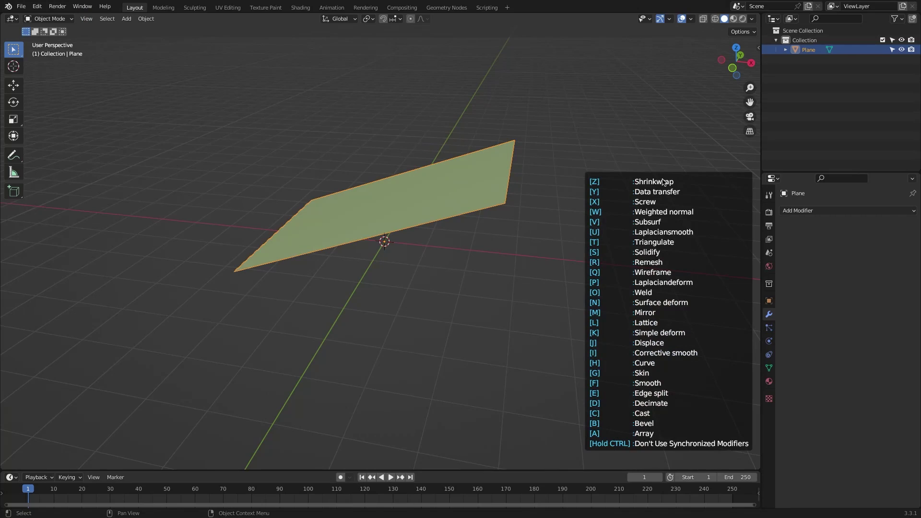
key(v)
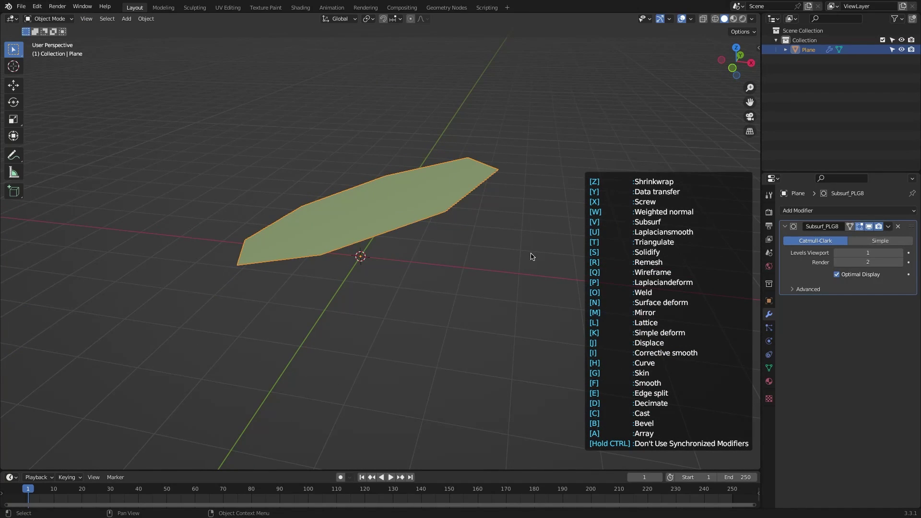
key(q)
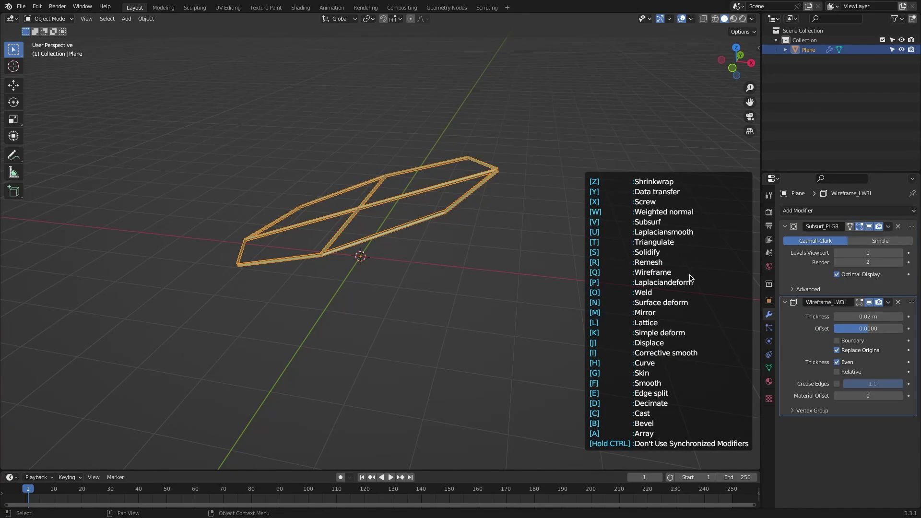
click(900, 254)
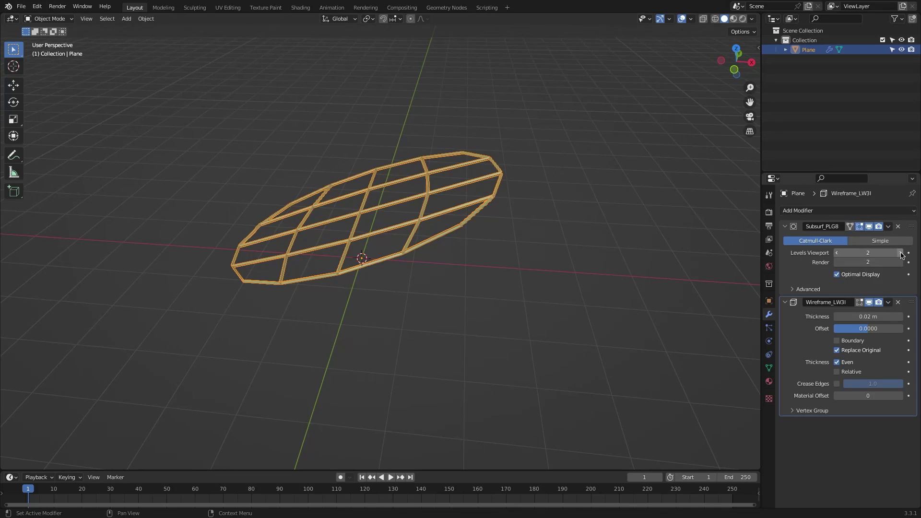
click(837, 254)
middle_drag(502, 203, 520, 189)
In Edit Mode, add a centered lengthwise loop cut to the plane and enable the Wireframe modifier's Edit Mode display
key(Tab)
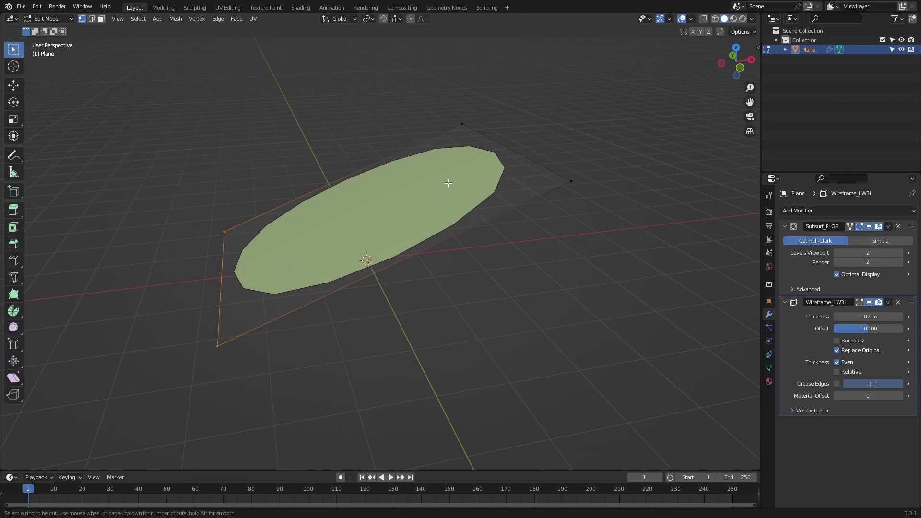
click(546, 141)
right_click(549, 139)
middle_drag(549, 140, 480, 127)
click(861, 302)
middle_drag(446, 184, 487, 199)
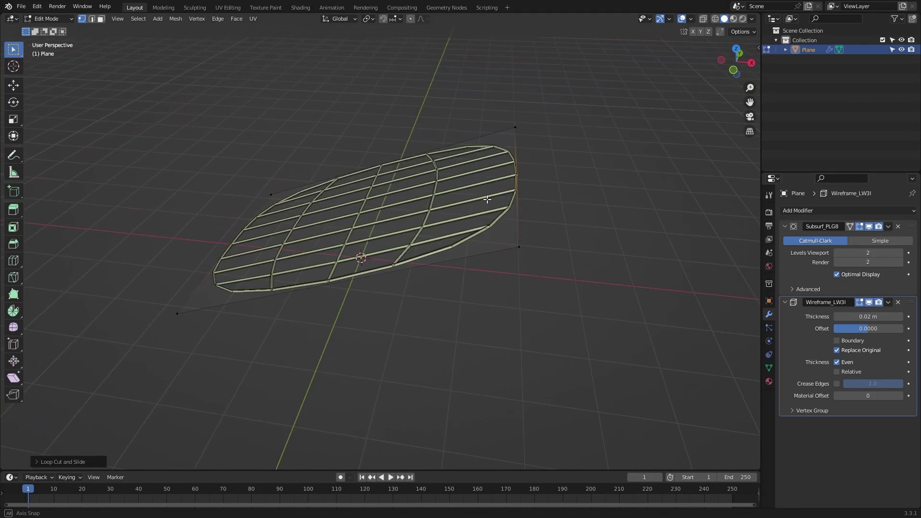
Raise the vertices of the lengthwise centre loop along global Z to arch the mesh
shift+click(541, 116)
middle_drag(547, 117, 532, 108)
key(g)
key(z)
click(547, 223)
middle_drag(543, 223, 566, 206)
Add a loop cut across the middle of the mesh and move the vertices of its raised end
key(ctrl+r)
middle_drag(381, 218, 365, 226)
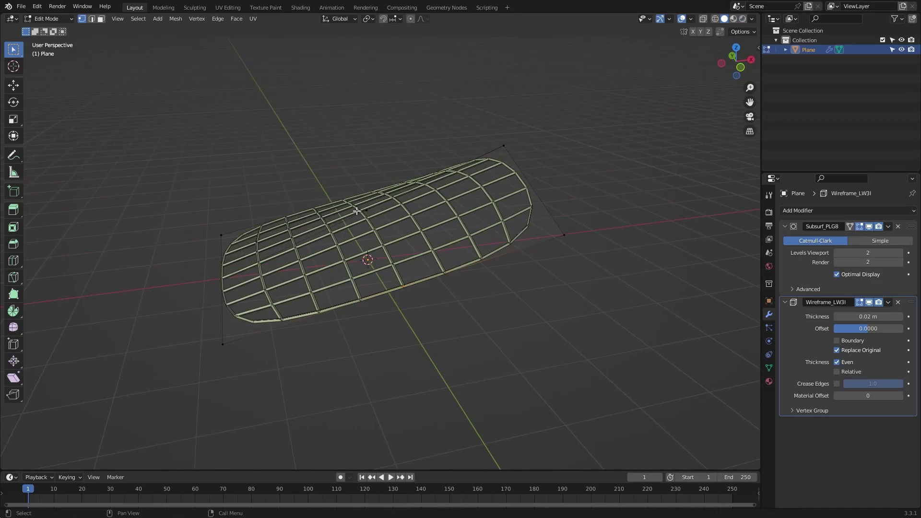
key(g)
click(485, 173)
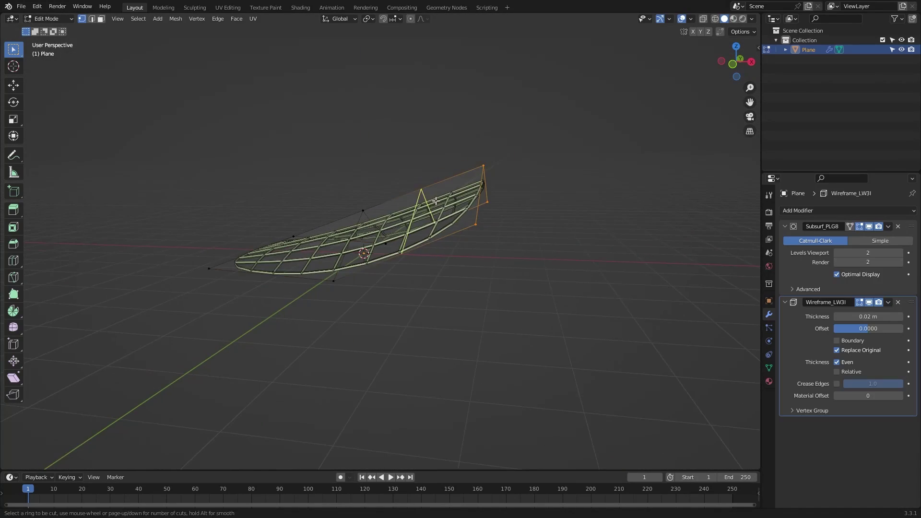
Add another crosswise loop cut between the middle and the raised end, and move it up along global Z
click(435, 201)
middle_drag(422, 199, 442, 194)
key(g)
key(z)
click(439, 155)
Select the raised end's vertices and move them outward to lengthen the upper section
middle_drag(439, 155, 418, 161)
drag(460, 149, 498, 249)
key(g)
click(521, 212)
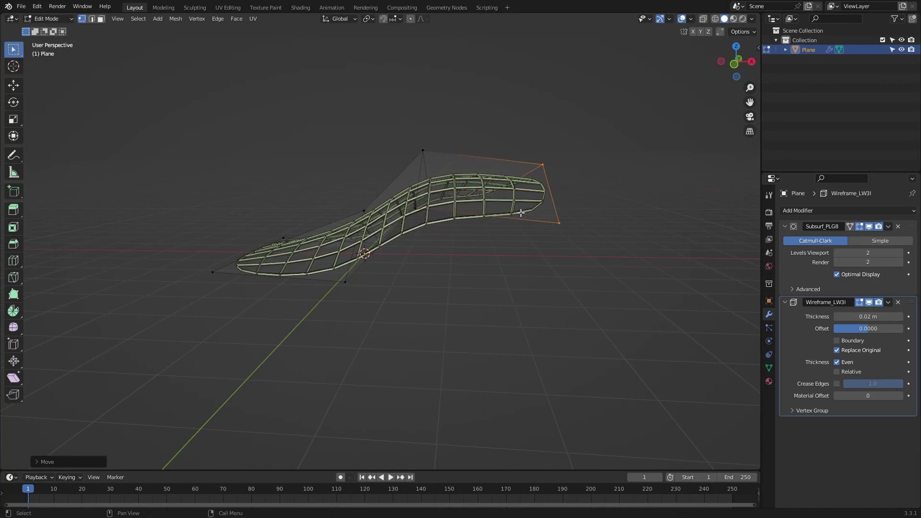
Select the vertices along the mesh's side and scale them to adjust its outline
middle_drag(425, 252, 530, 319)
drag(268, 321, 527, 376)
key(s)
click(510, 326)
middle_drag(510, 327, 418, 252)
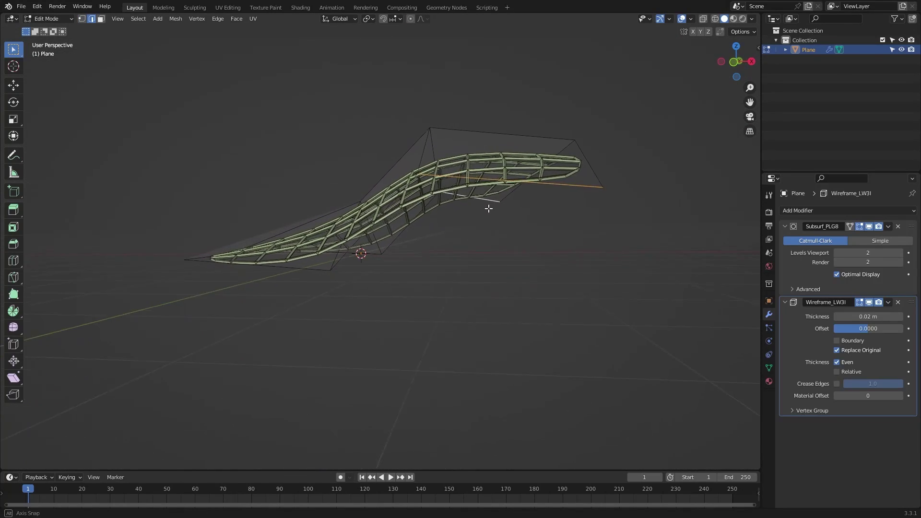
Extrude the side edges of the upper section downward along Z and flatten the new edges by scaling Z to 0
key(e)
key(z)
click(501, 288)
key(s)
key(z)
key(0)
click(524, 292)
middle_drag(592, 288, 585, 293)
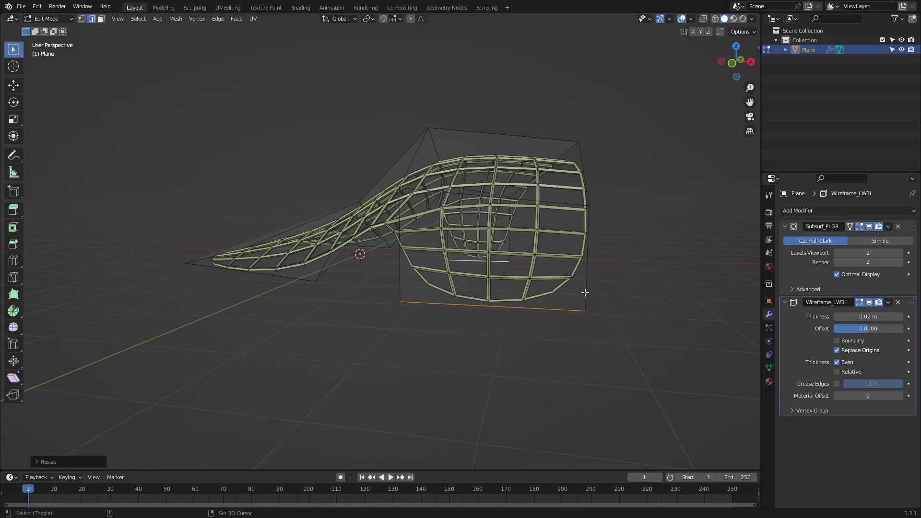
Select the outer edges of the extruded sides and increase their edge crease to sharpen the subdivided corners
shift+click(585, 292)
shift+click(401, 278)
key(n)
drag(701, 161, 748, 162)
middle_drag(400, 244, 423, 285)
click(444, 233)
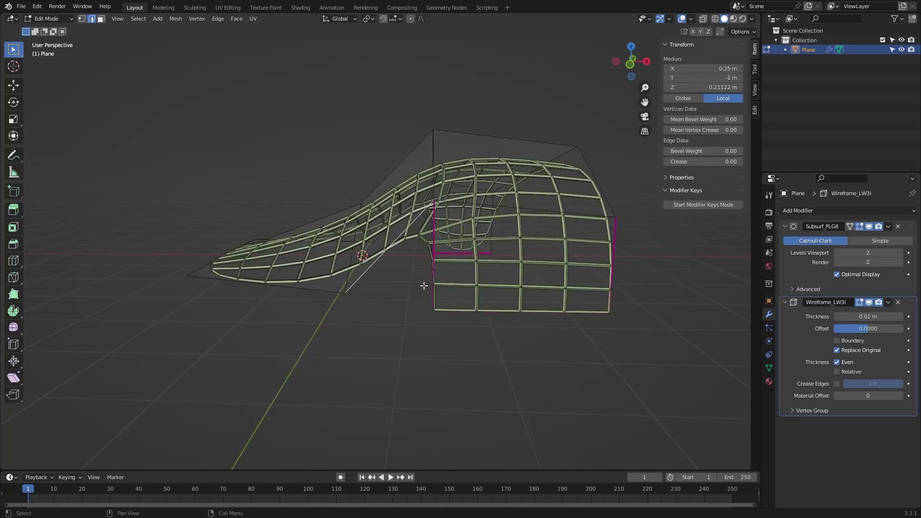